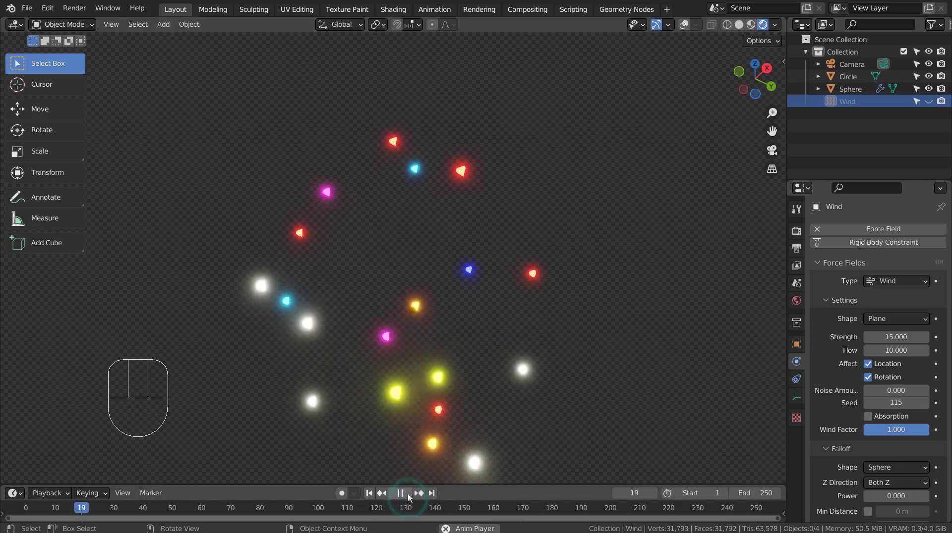
Step: Orbit and zoom around the playing particle burst, pausing playback at frame 193
mouse_move(642, 394)
middle_down()
mouse_move(598, 346)
mouse_move(640, 335)
middle_up()
mouse_move(617, 300)
middle_down()
mouse_move(722, 291)
mouse_move(695, 288)
middle_up()
scroll(695, 287, up, 5)
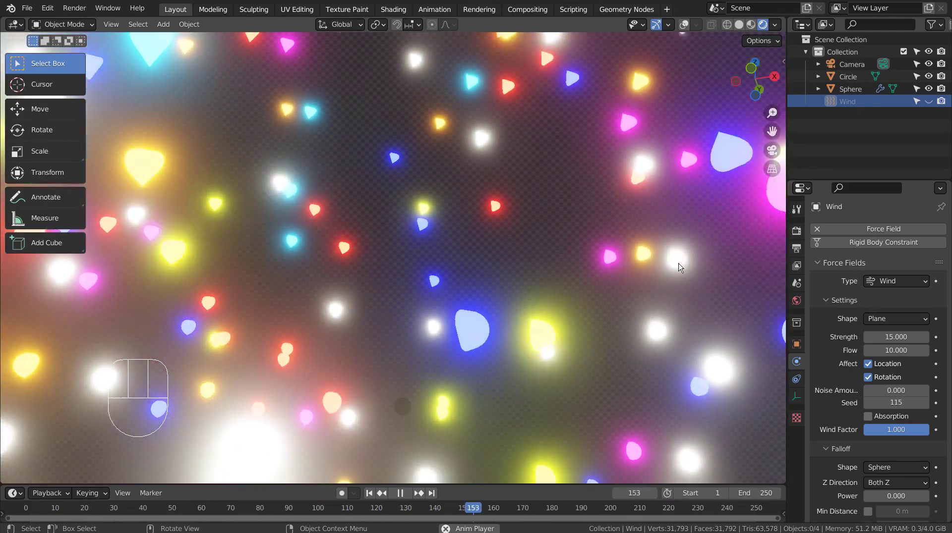
key(space)
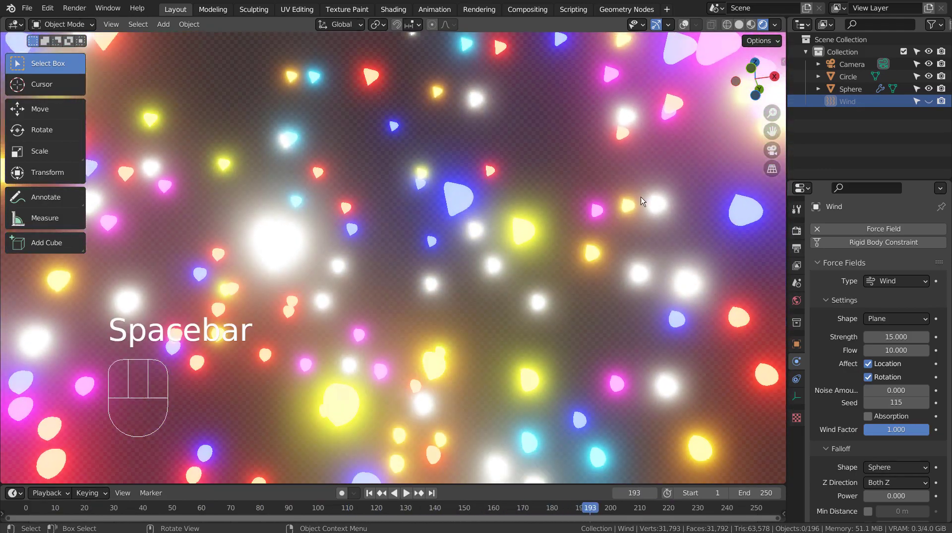
mouse_move(615, 217)
middle_down()
mouse_move(562, 273)
mouse_move(401, 275)
mouse_move(623, 287)
mouse_move(615, 278)
middle_up()
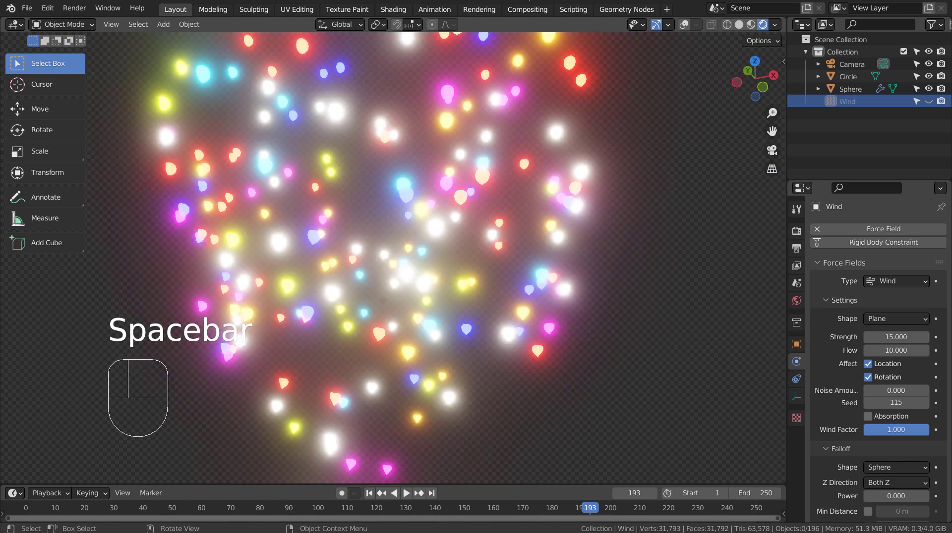
Step: Move Circle, Sphere and Wind into a new Collection 2 and exclude it from the view layer
shift+click(854, 82)
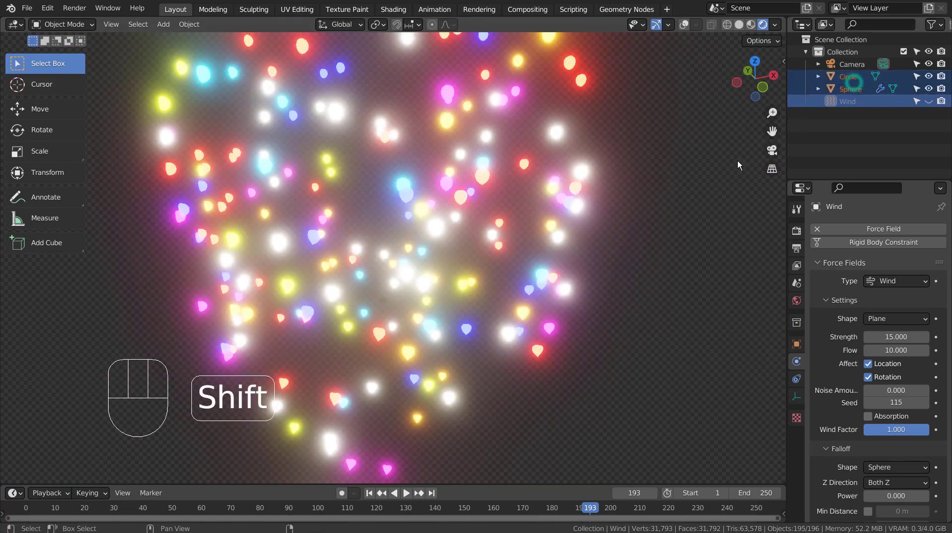
click(929, 101)
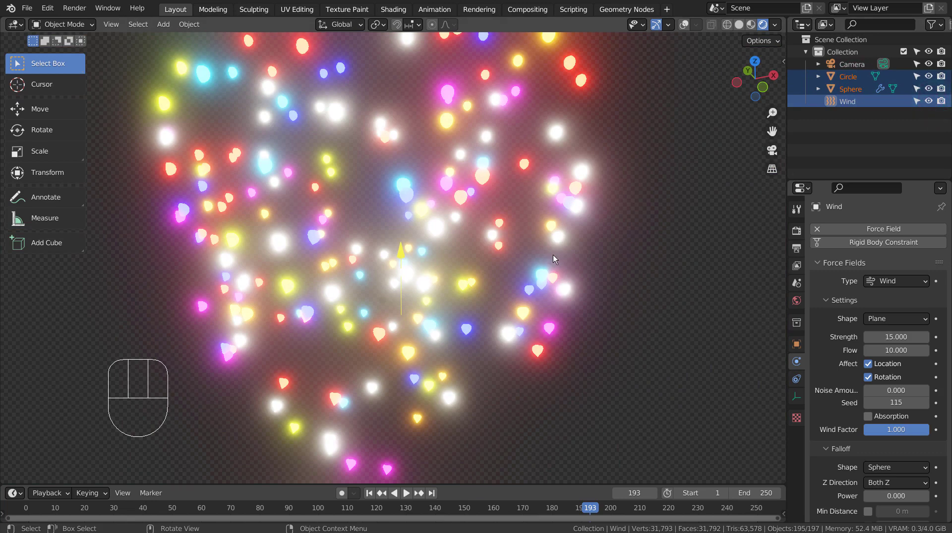
key(m)
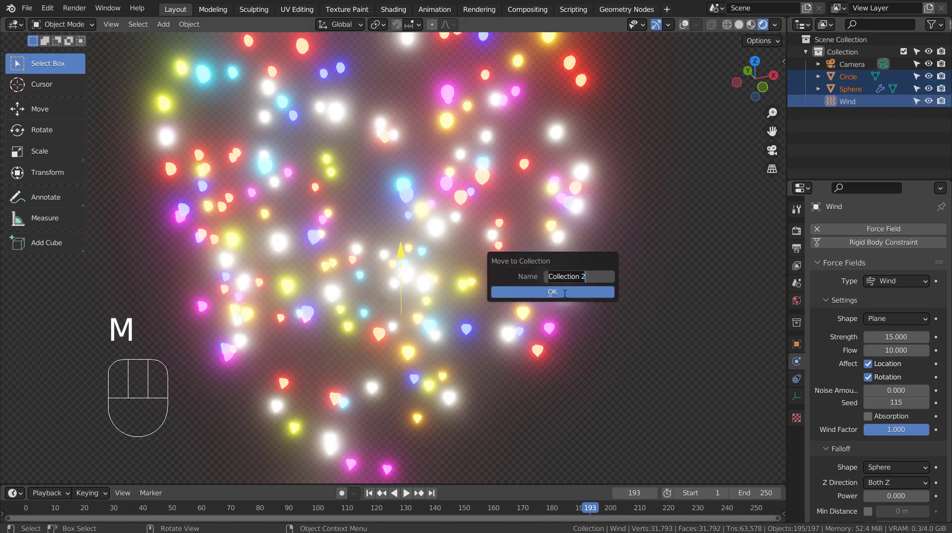
click(565, 294)
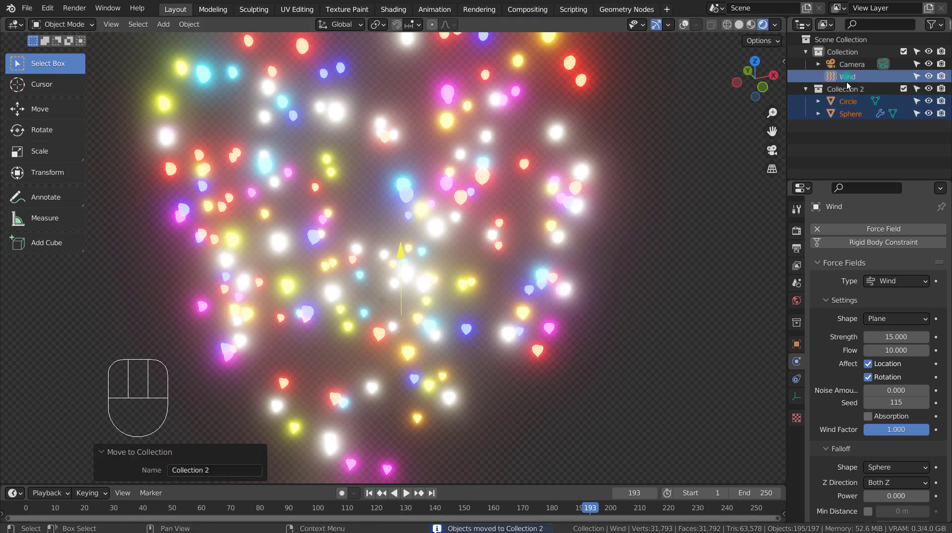
drag(847, 77, 848, 89)
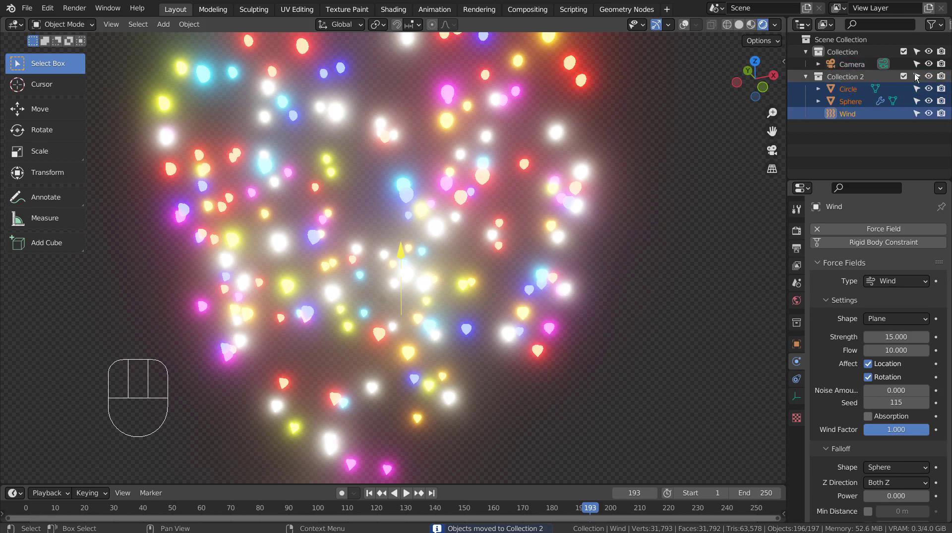
click(904, 76)
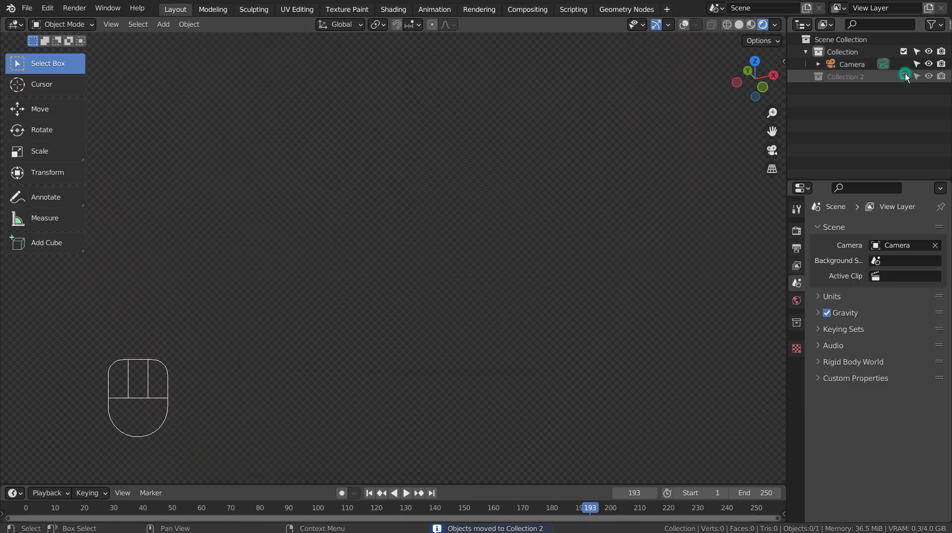
Step: Add a UV sphere at the origin with 3 segments
click(690, 31)
key(shift+a)
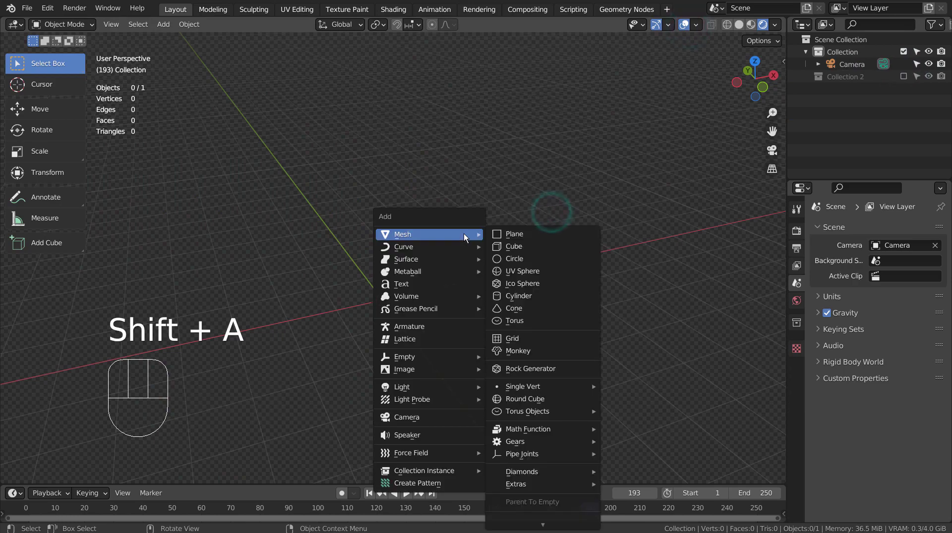
click(524, 270)
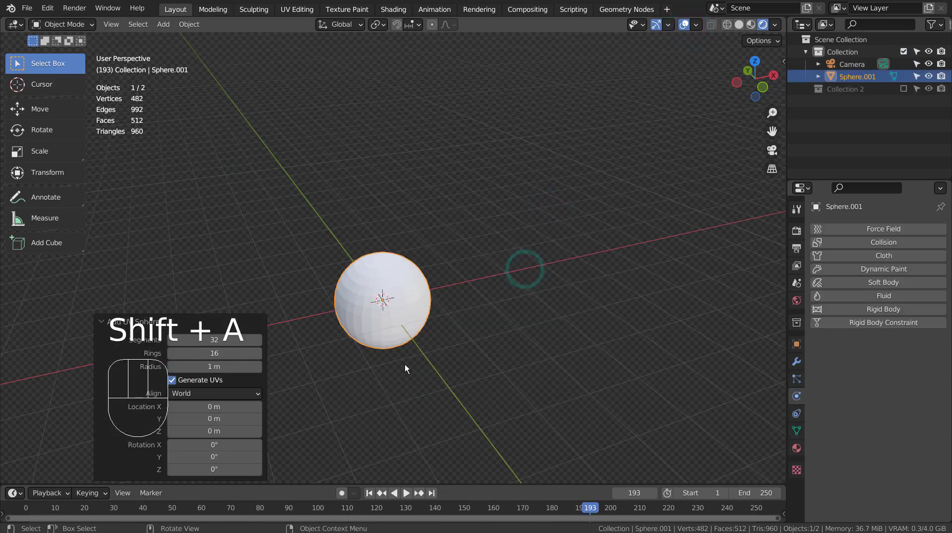
click(210, 341)
text(3)
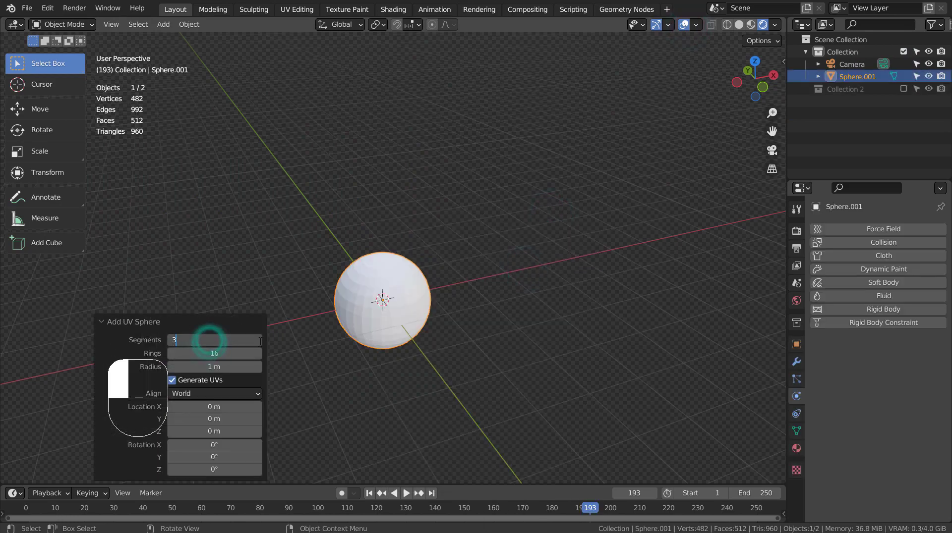
key(Return)
mouse_move(408, 340)
middle_down()
mouse_move(533, 309)
mouse_move(582, 313)
mouse_move(484, 312)
middle_up()
Step: Scale the sphere down to about 0.074 and duplicate it in place as Sphere.002
key(s)
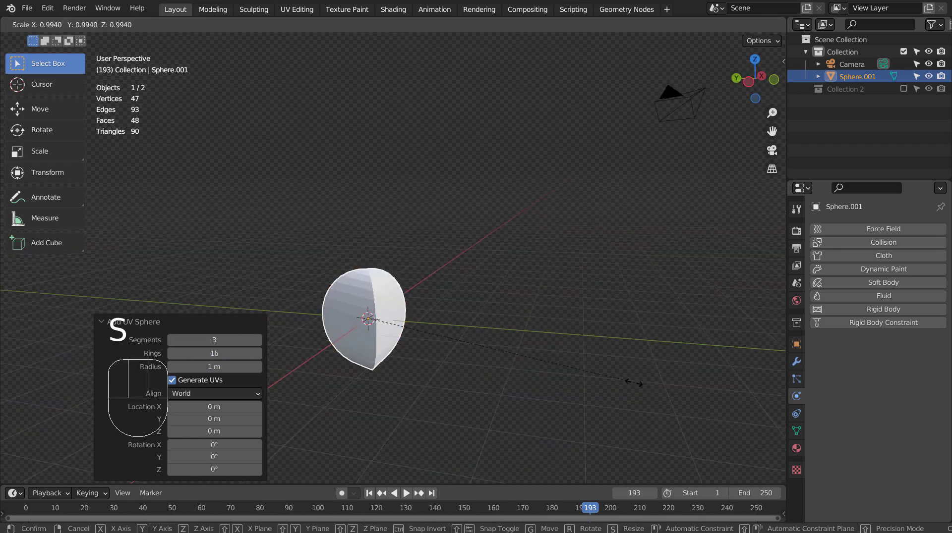
click(376, 340)
mouse_move(378, 356)
shift+middle_down()
mouse_move(419, 321)
mouse_move(499, 319)
mouse_move(478, 309)
shift+middle_up()
key(shift+d)
key(KP_Enter)
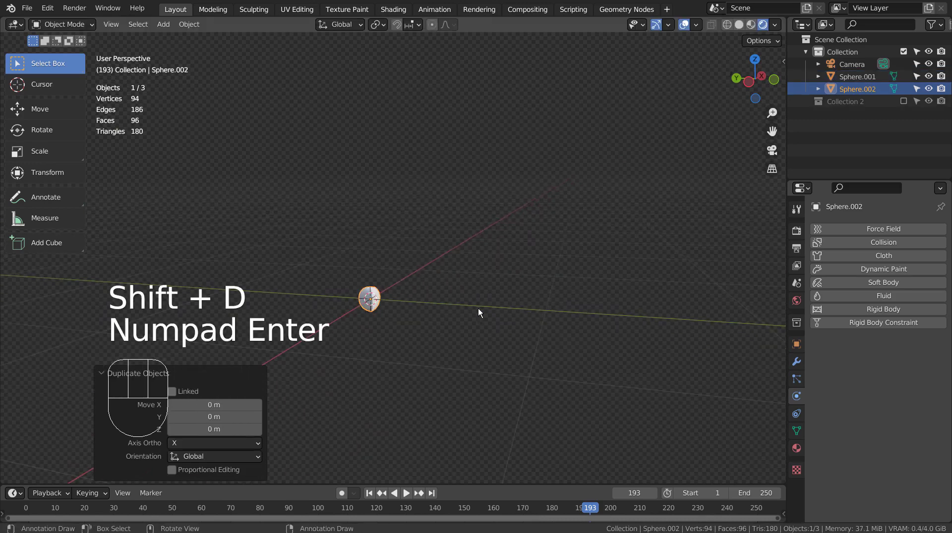
click(853, 79)
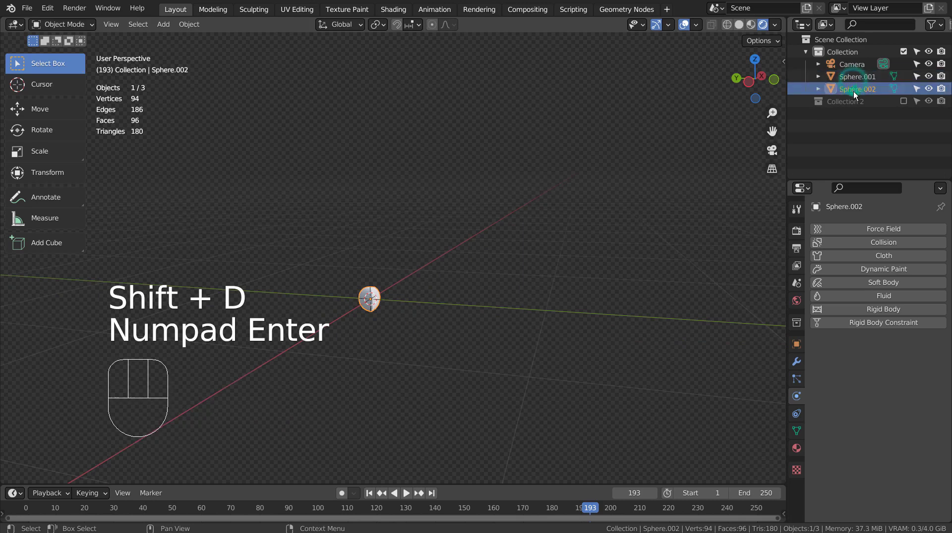
Step: Assign the black Material.003 to Sphere.001 and review its settings
click(796, 449)
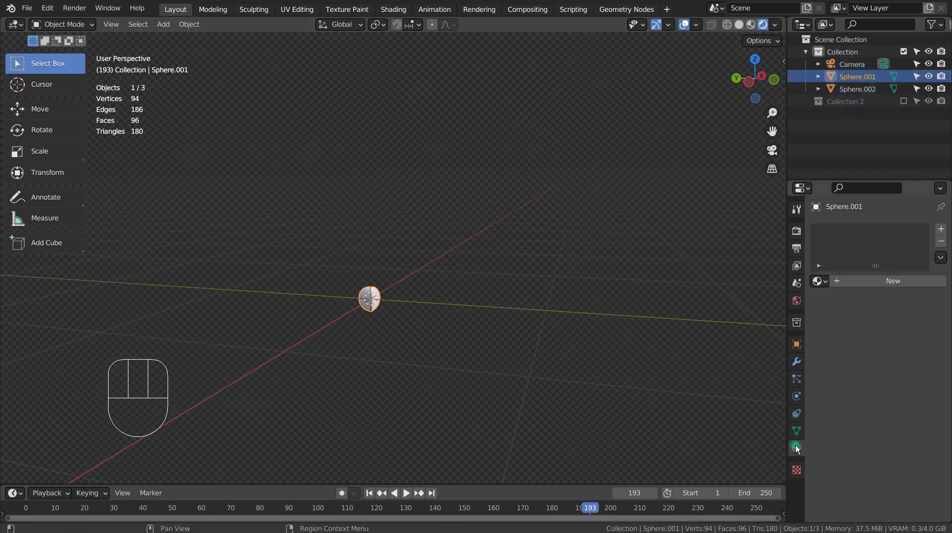
click(826, 281)
click(780, 323)
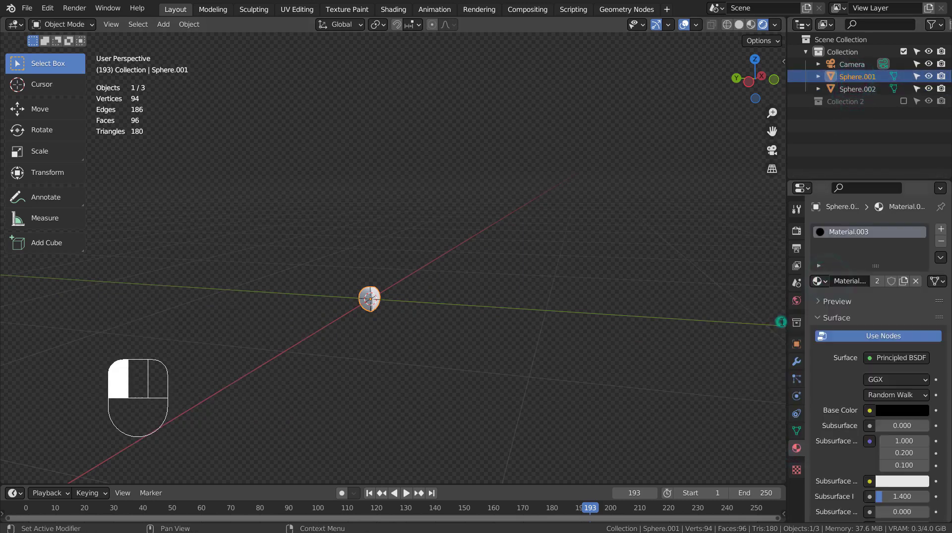
key(ctrl+space)
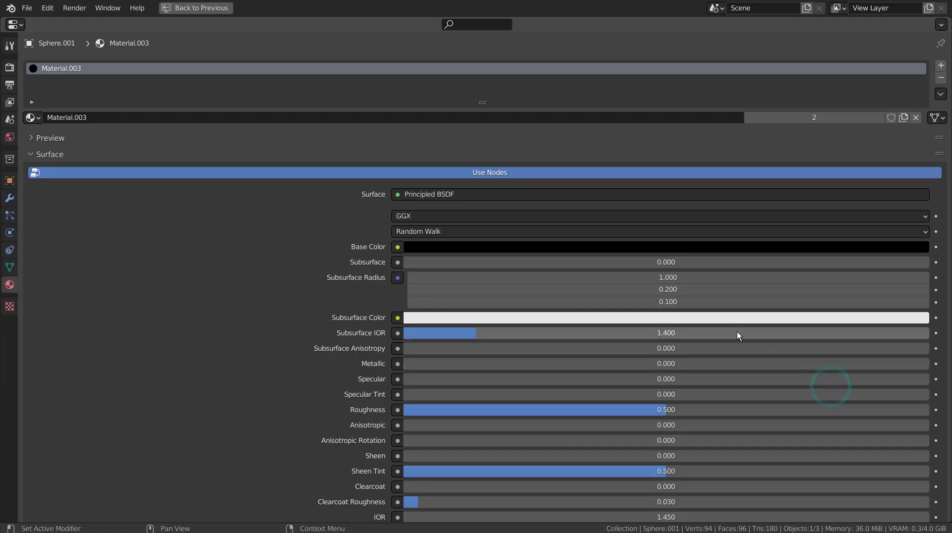
scroll(737, 332, down, 5)
scroll(737, 332, down, 3)
scroll(736, 332, up, 1)
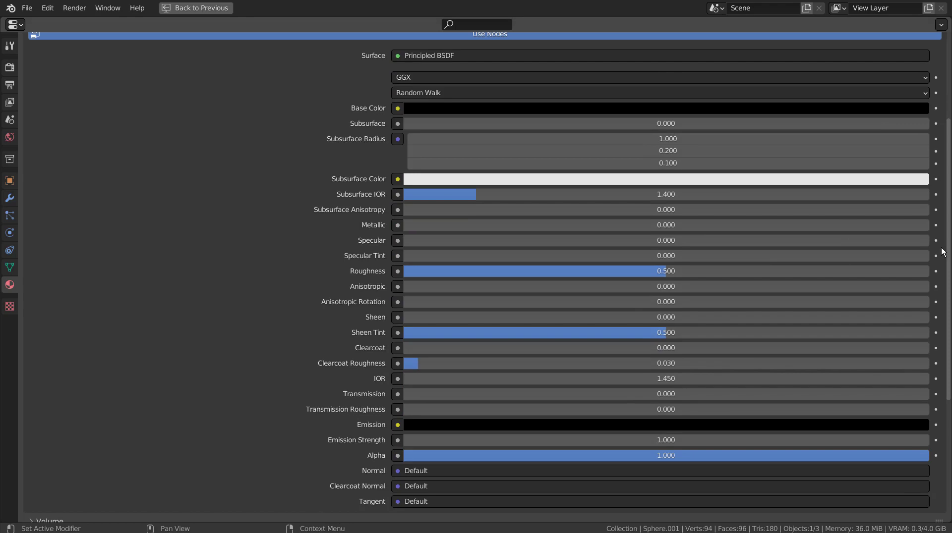
key(ctrl+space)
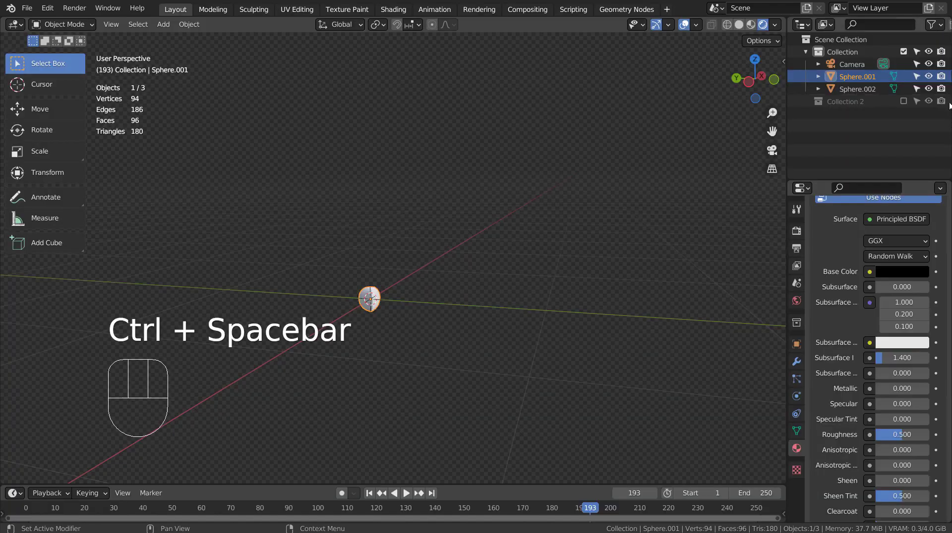
Step: Assign the emission Material.001 to Sphere.002
click(850, 90)
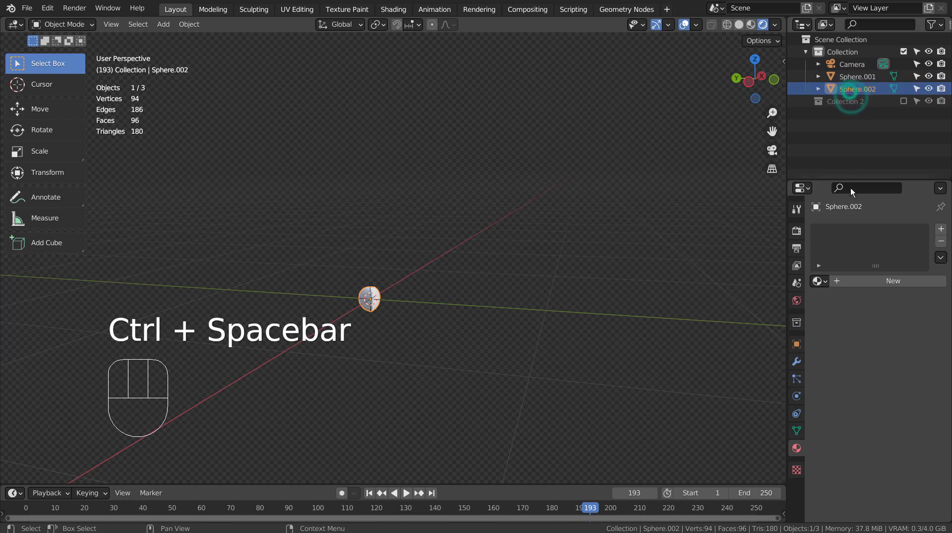
click(821, 282)
click(793, 313)
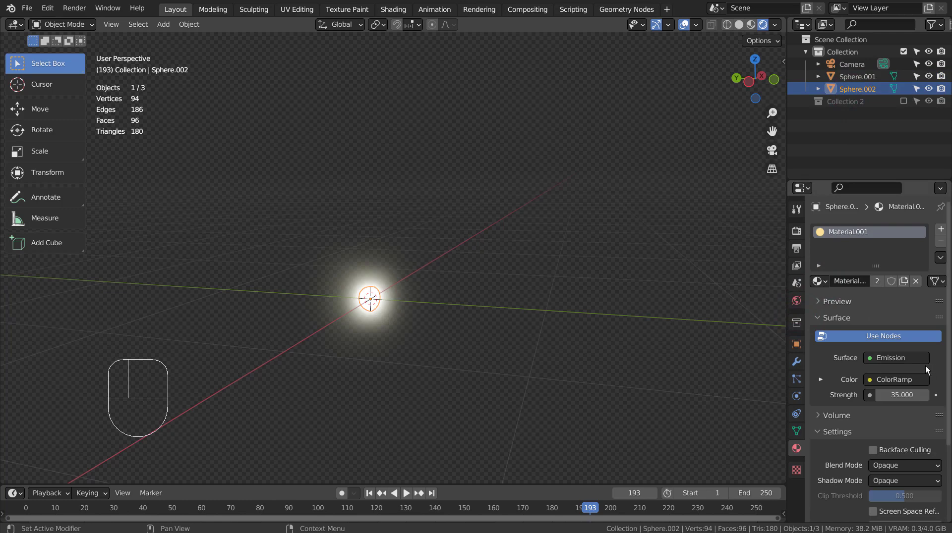
click(796, 232)
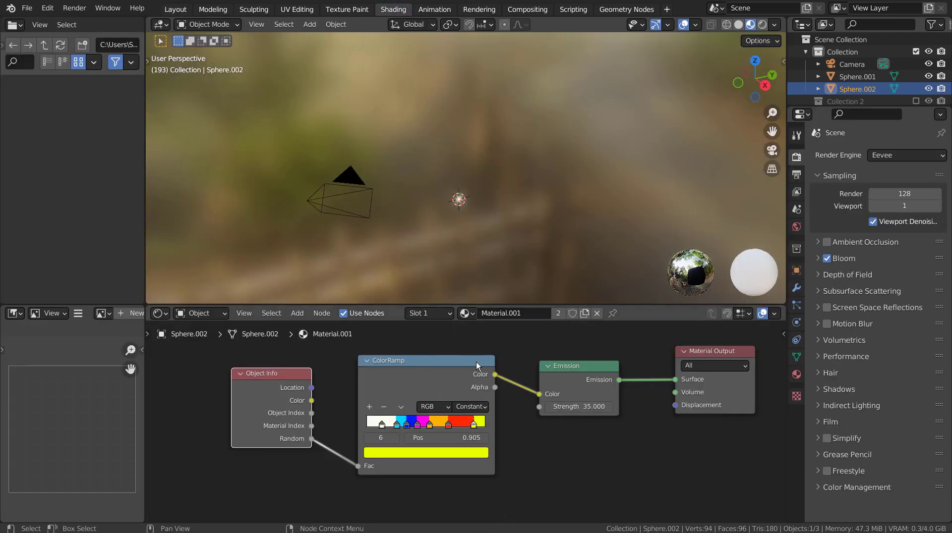
key(ctrl+space)
scroll(641, 389, down, 3)
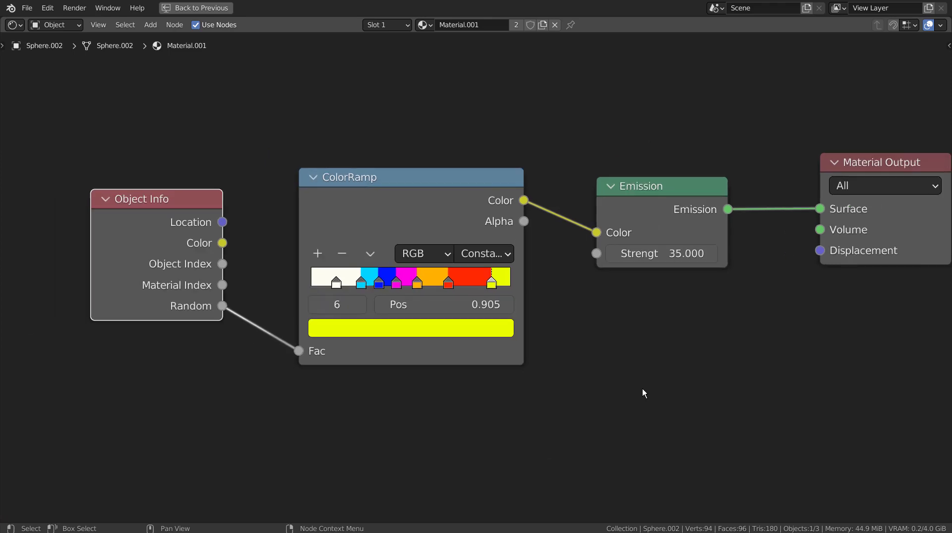
middle_drag(646, 389, 626, 396)
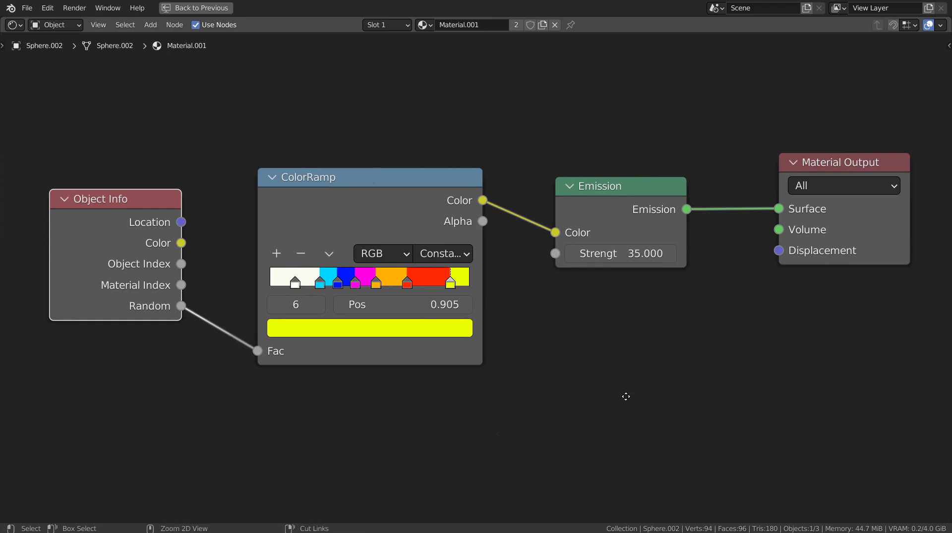
key(ctrl+space)
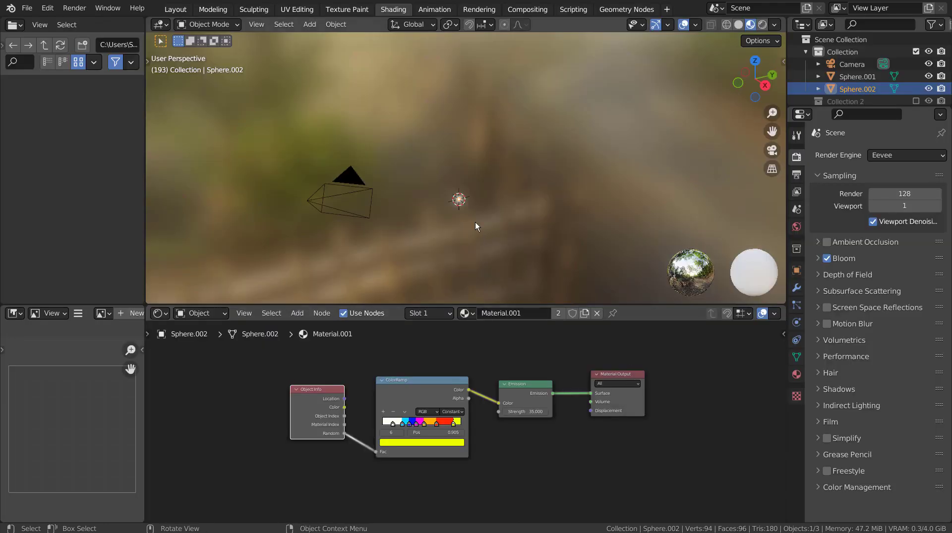
click(843, 72)
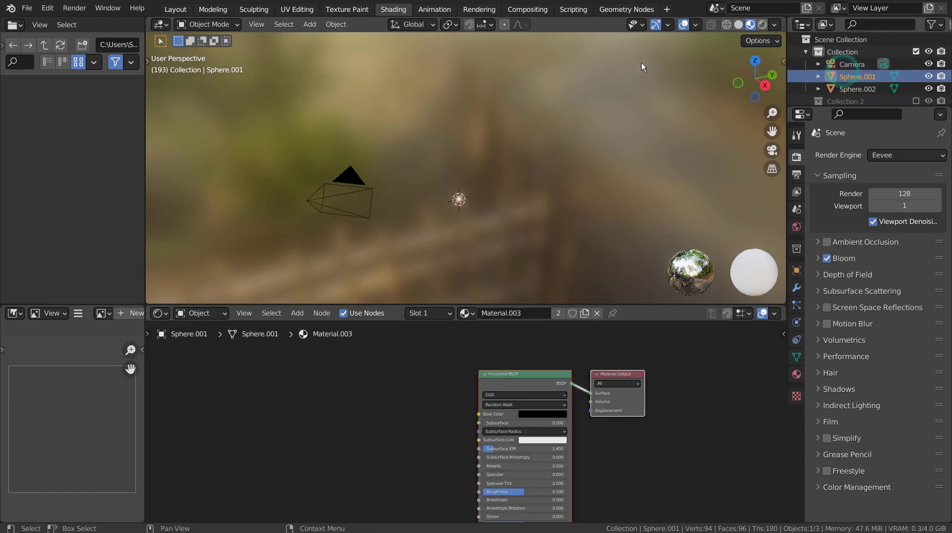
click(180, 8)
Step: Rename Sphere.001 to 'source'
scroll(543, 267, up, 2)
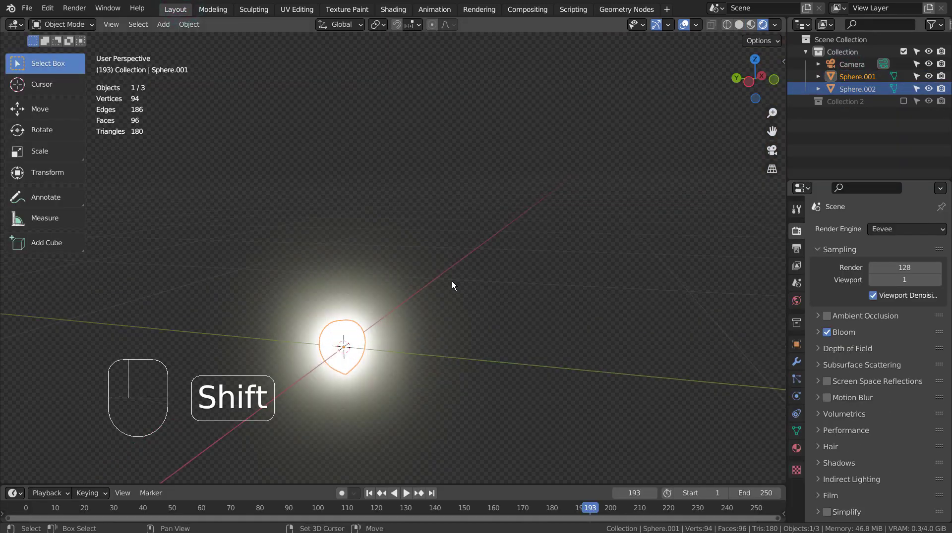
shift+middle_drag(439, 281, 511, 183)
double_click(854, 76)
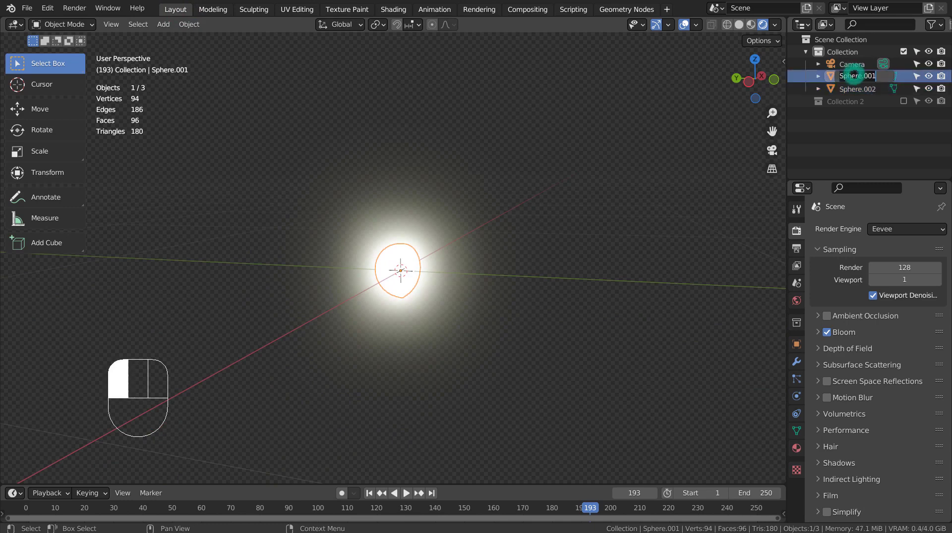
text(source)
key(Return)
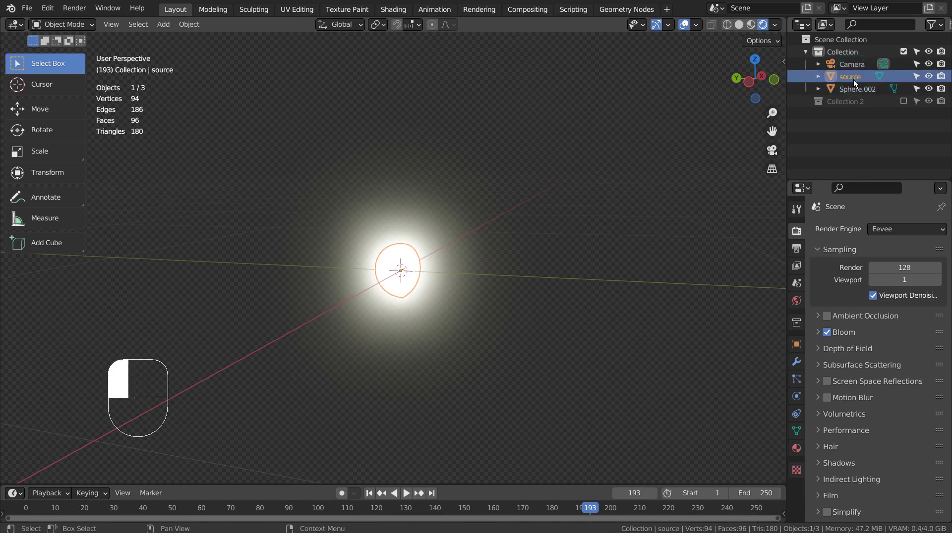
Step: Rename Sphere.002 to 'particles', select source, and hide the particles object
double_click(853, 85)
text(partic)
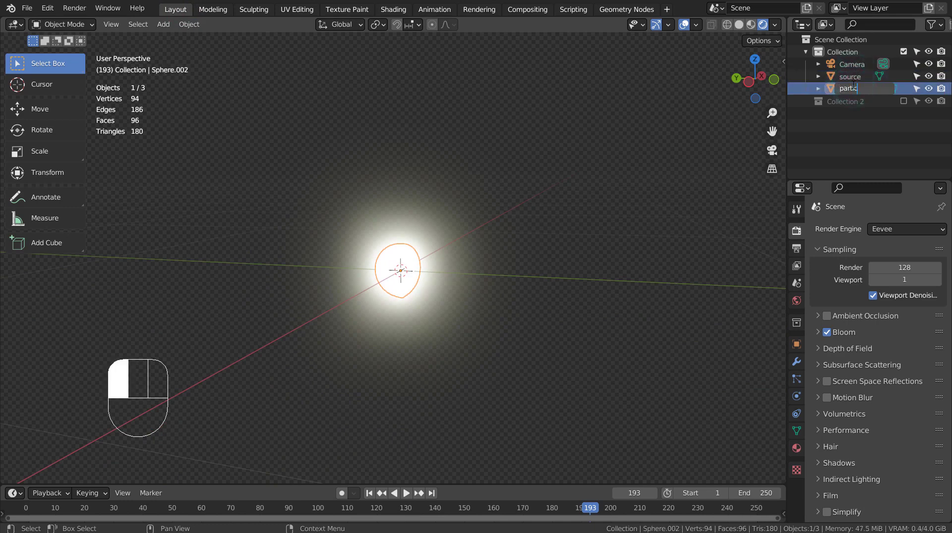
text(les)
key(Return)
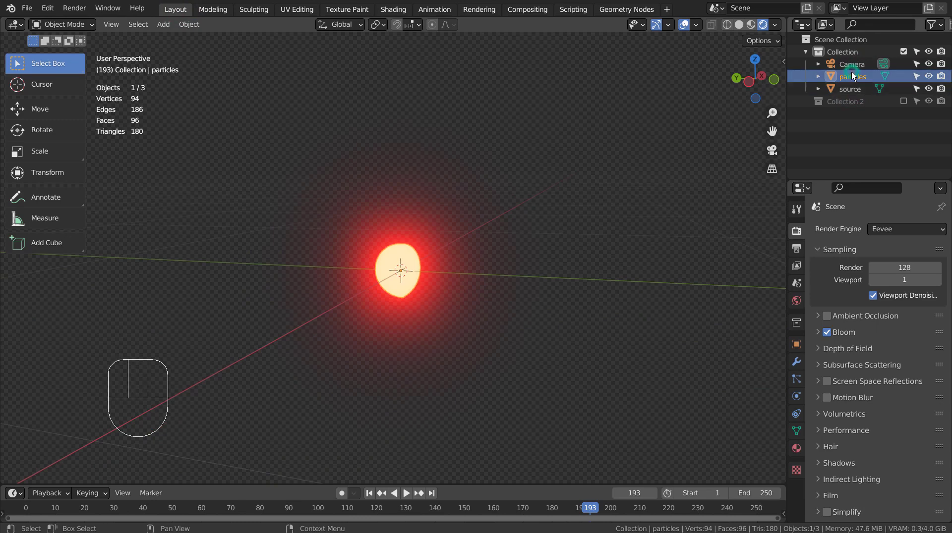
click(851, 89)
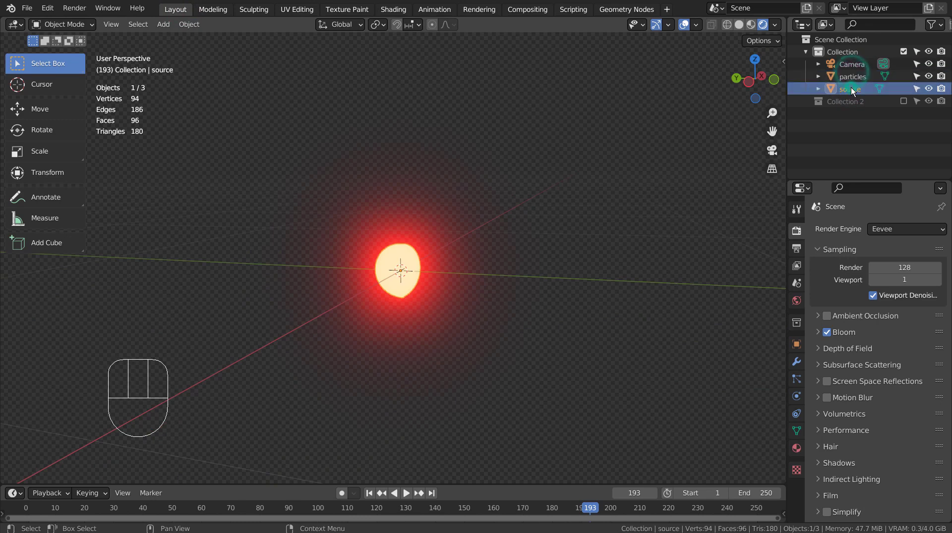
click(929, 76)
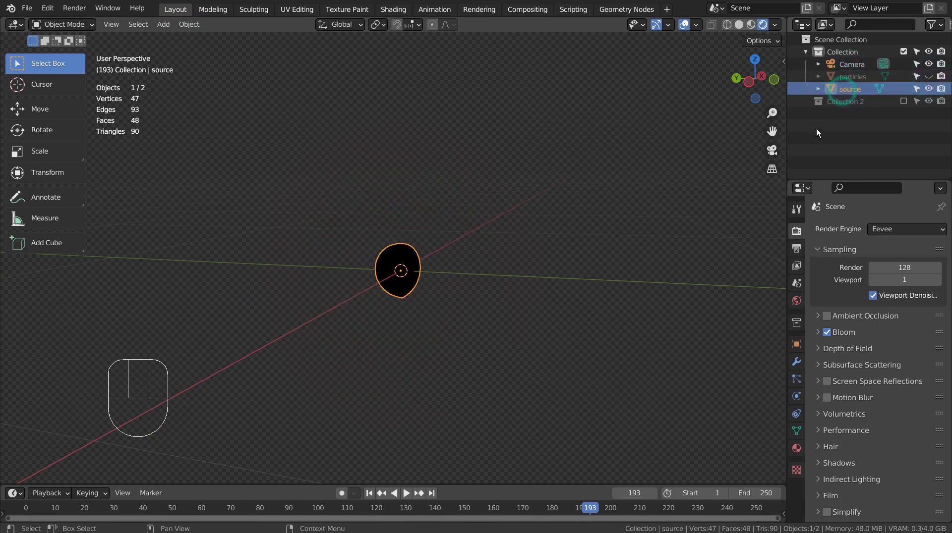
Step: Add a particle system to source that renders as Object instances of 'particles'
scroll(571, 299, down, 3)
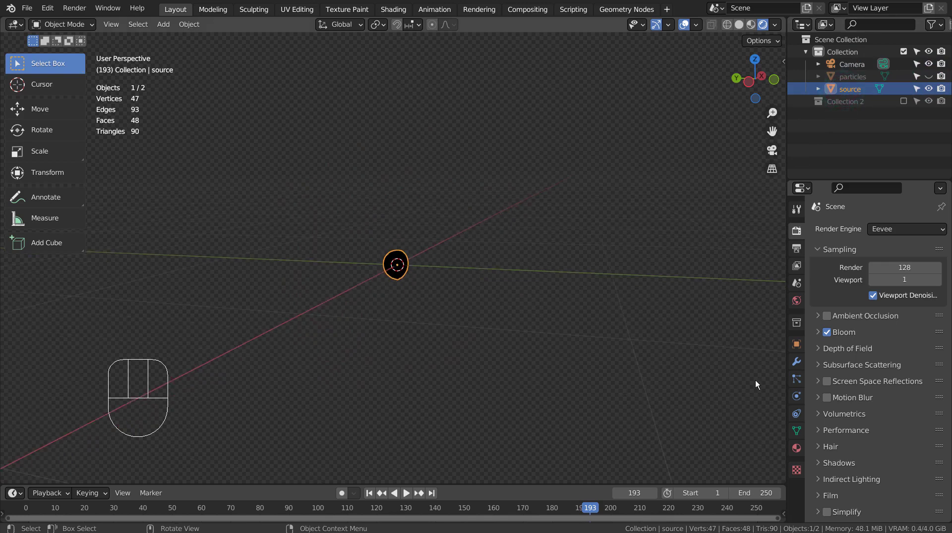
click(796, 379)
click(941, 229)
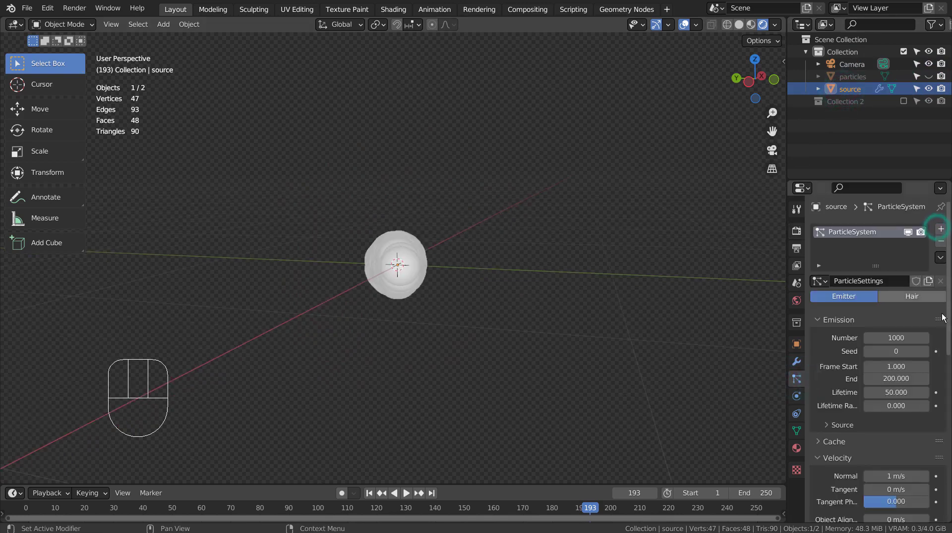
scroll(887, 317, down, 2)
scroll(880, 355, down, 3)
scroll(872, 350, down, 5)
scroll(845, 342, down, 3)
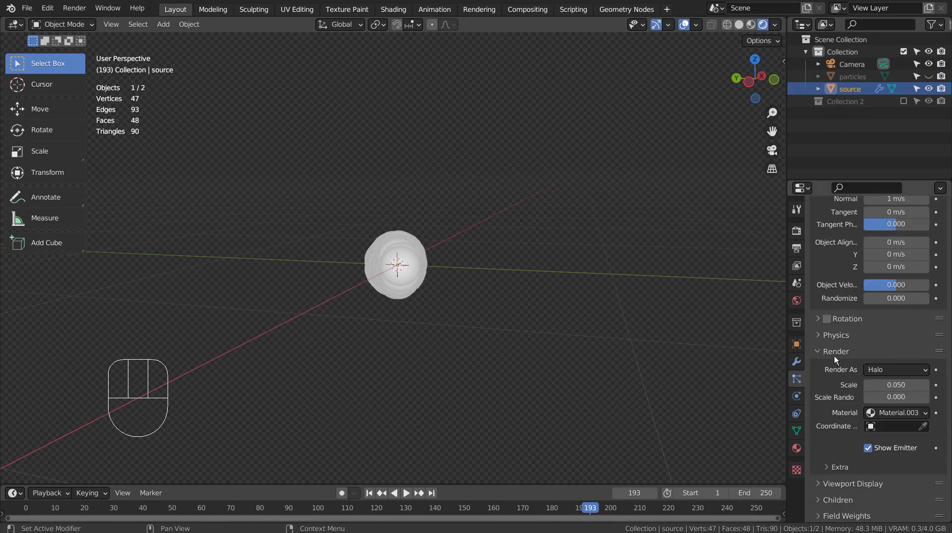
click(886, 372)
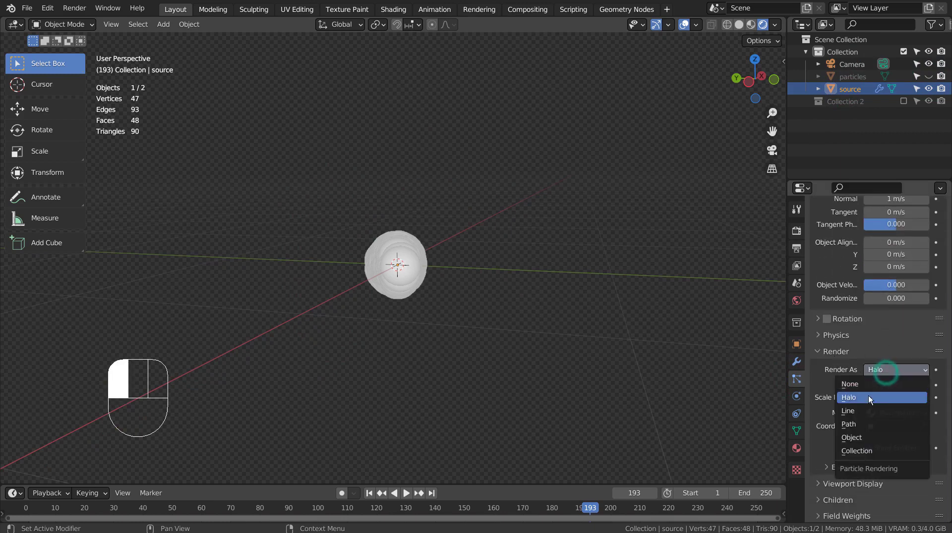
click(864, 436)
click(872, 459)
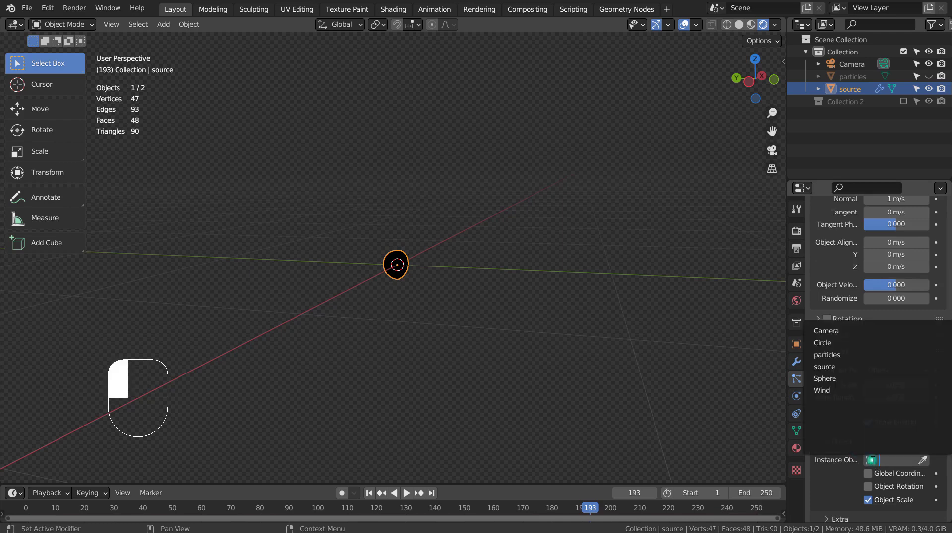
click(837, 351)
click(498, 376)
Step: Preview the emission from frame 1 and set the particle render scale to 0.6
click(409, 492)
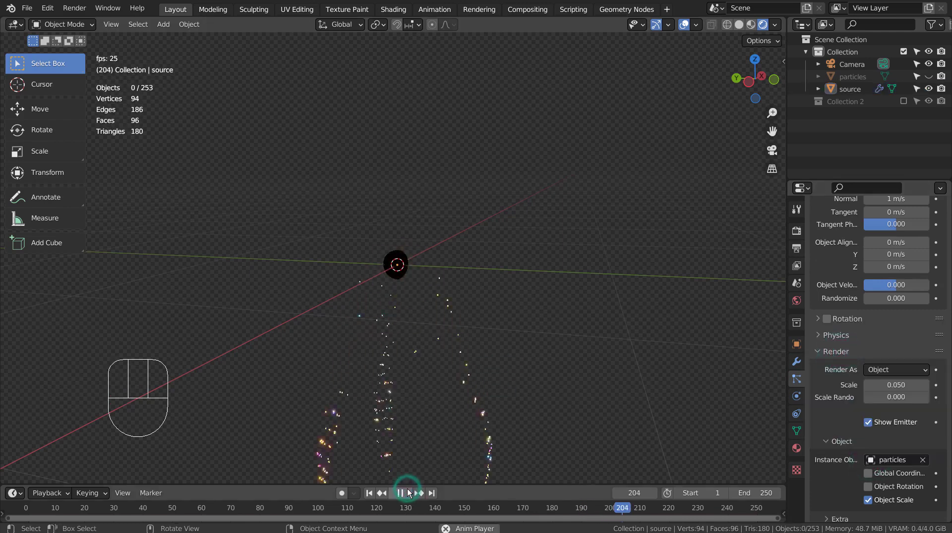
click(406, 491)
click(369, 493)
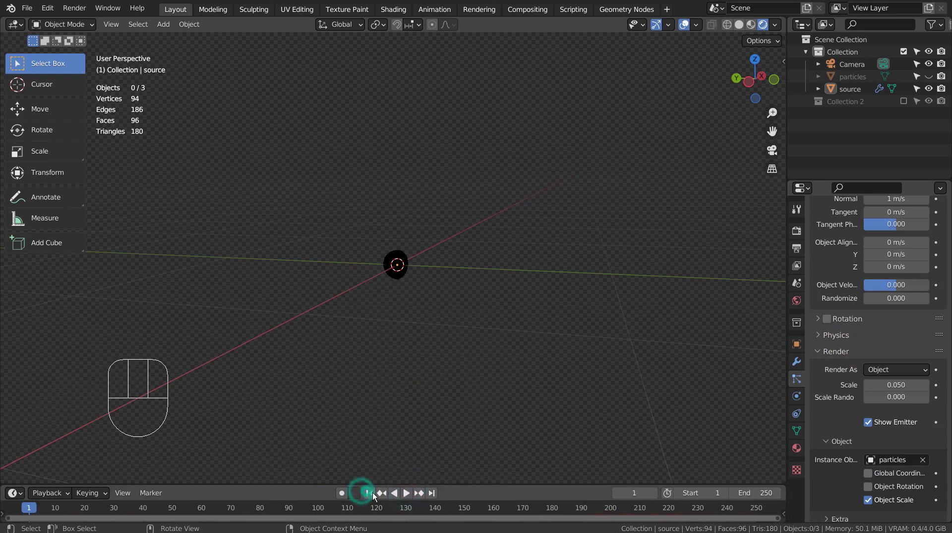
click(404, 494)
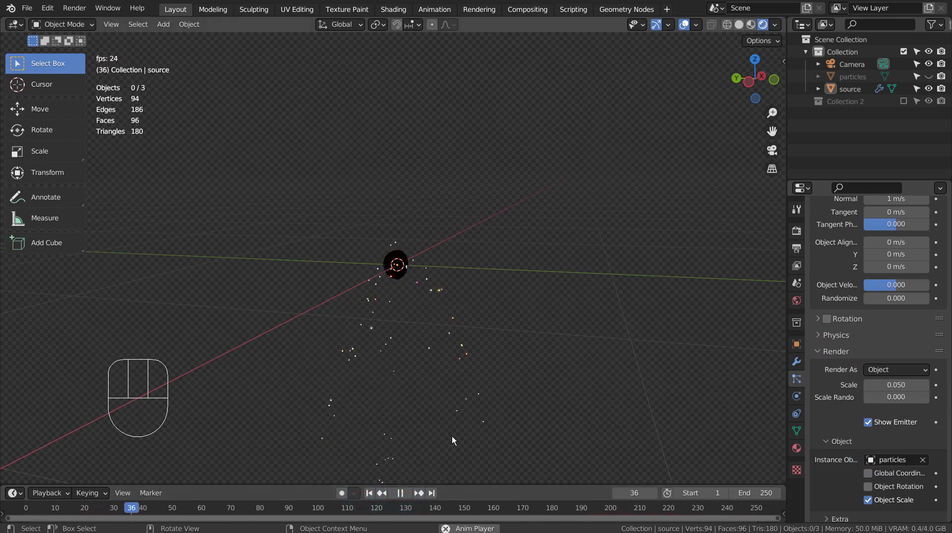
click(900, 386)
text(1)
key(Return)
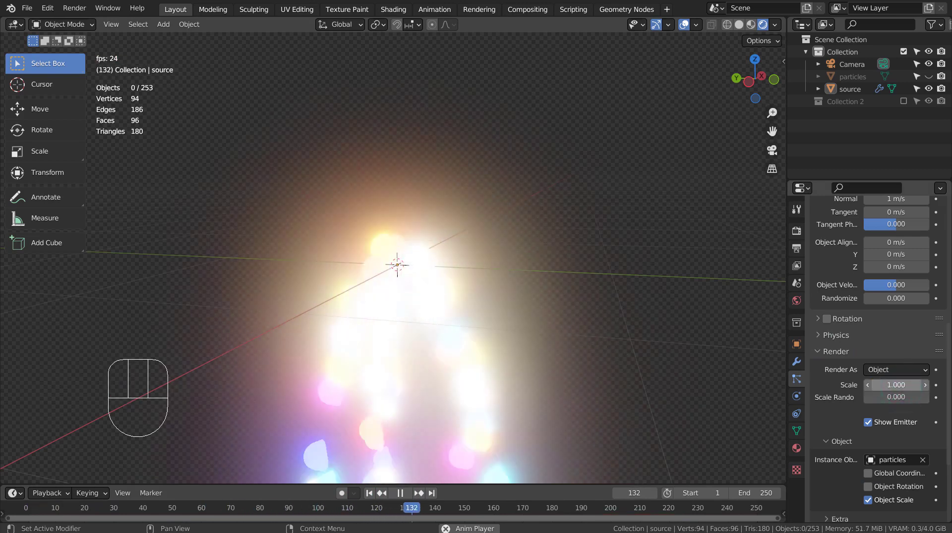
click(896, 385)
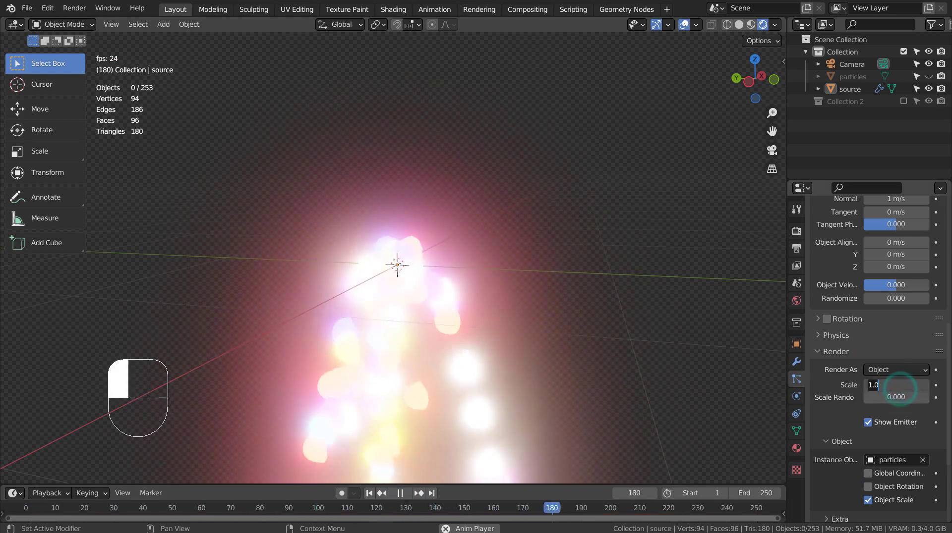
text(.6)
key(Return)
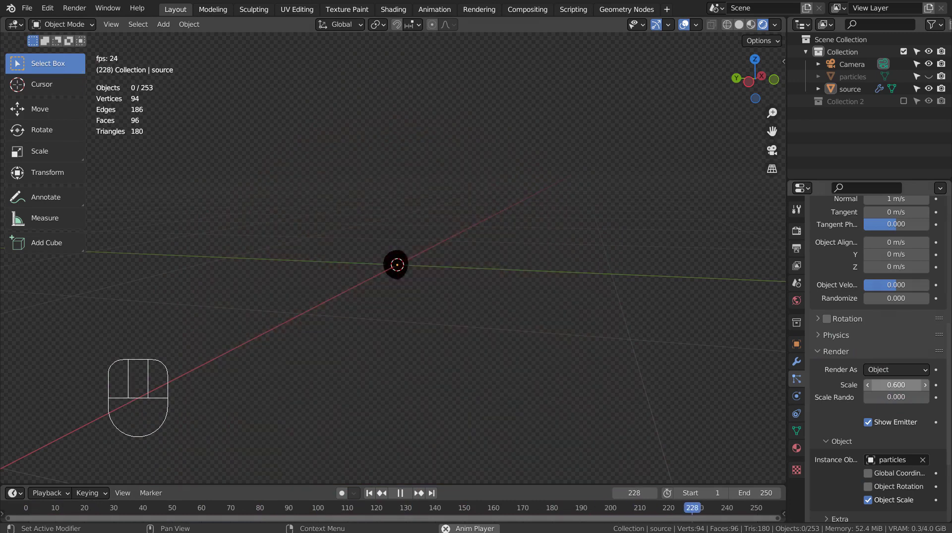
Step: Set particle emission end and lifetime both to 250 frames
scroll(909, 314, up, 5)
scroll(909, 311, up, 10)
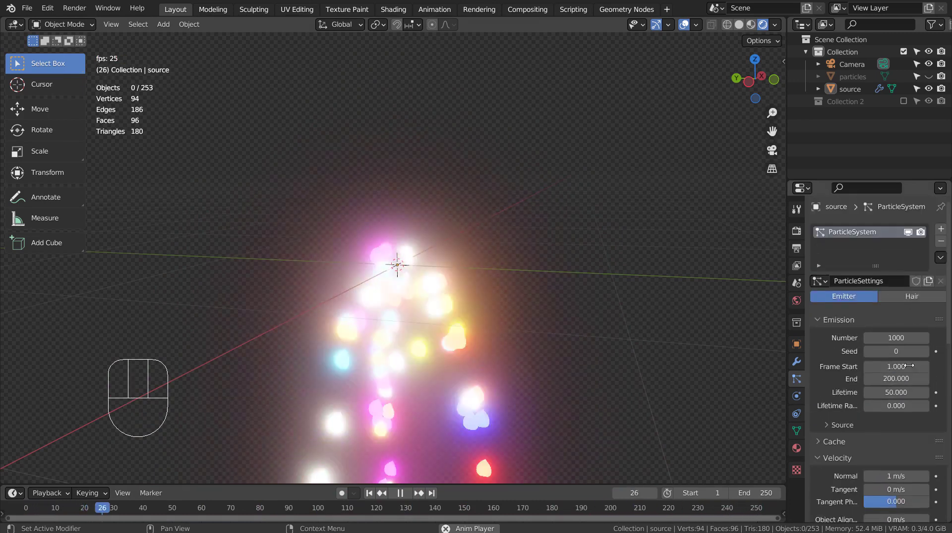
click(896, 379)
text(250)
key(Tab)
text(250)
key(Return)
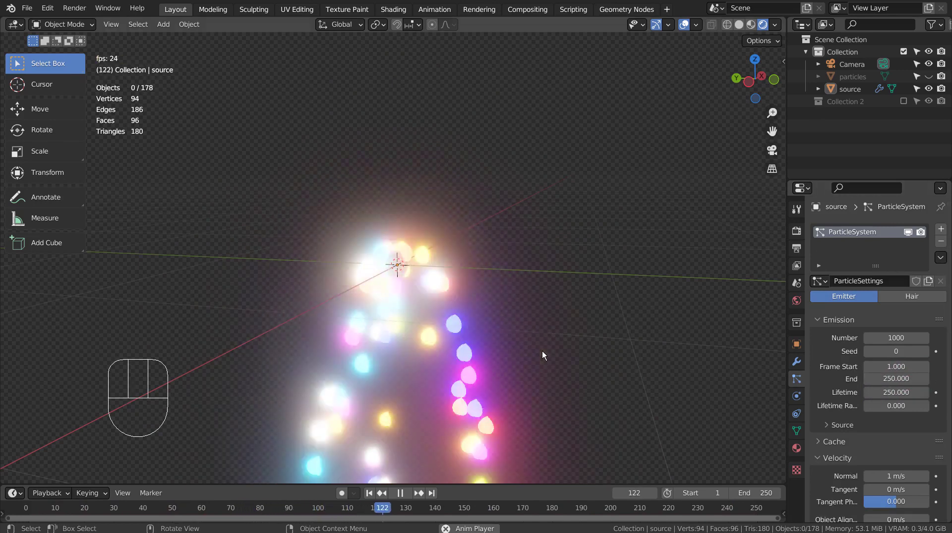
Step: Rewind to frame 1, add a Wind force field (Wind.001) at the origin, and replay
click(670, 346)
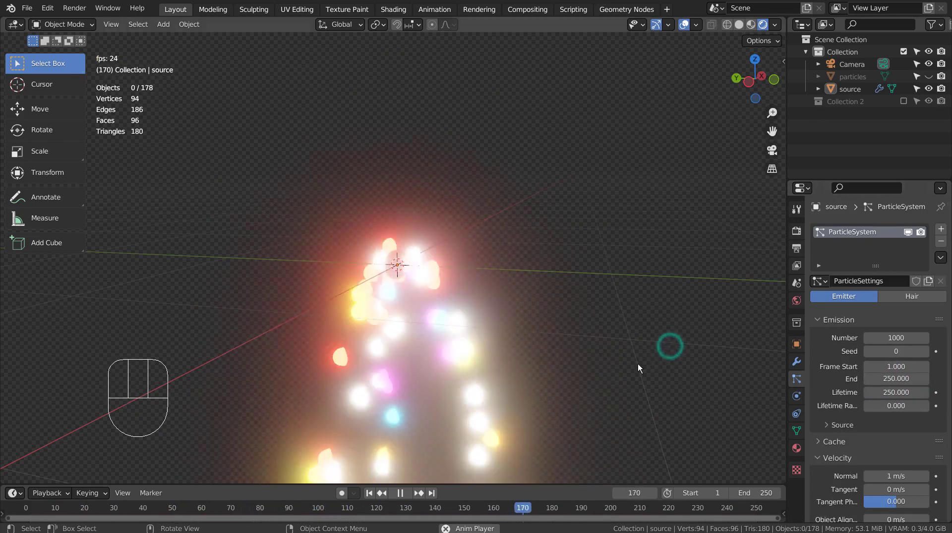
key(space)
click(371, 494)
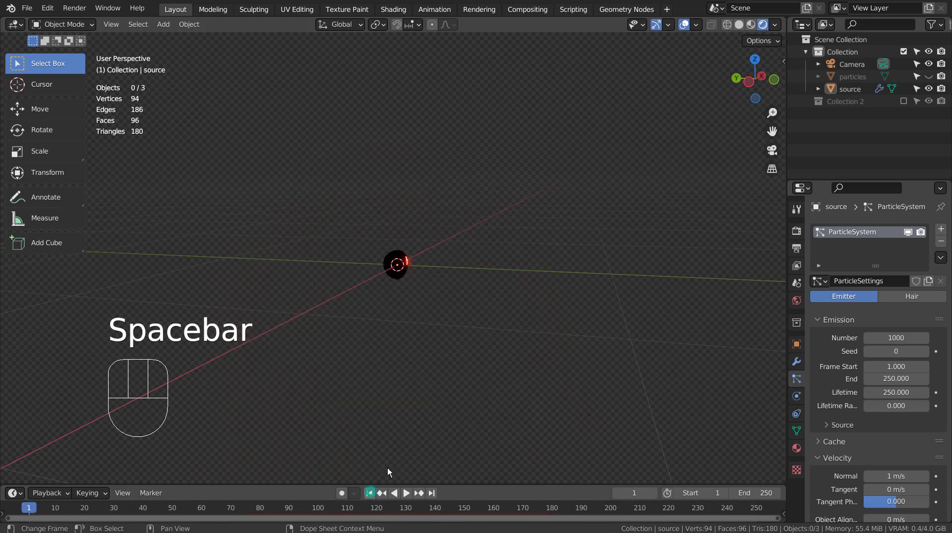
click(560, 238)
key(shift+a)
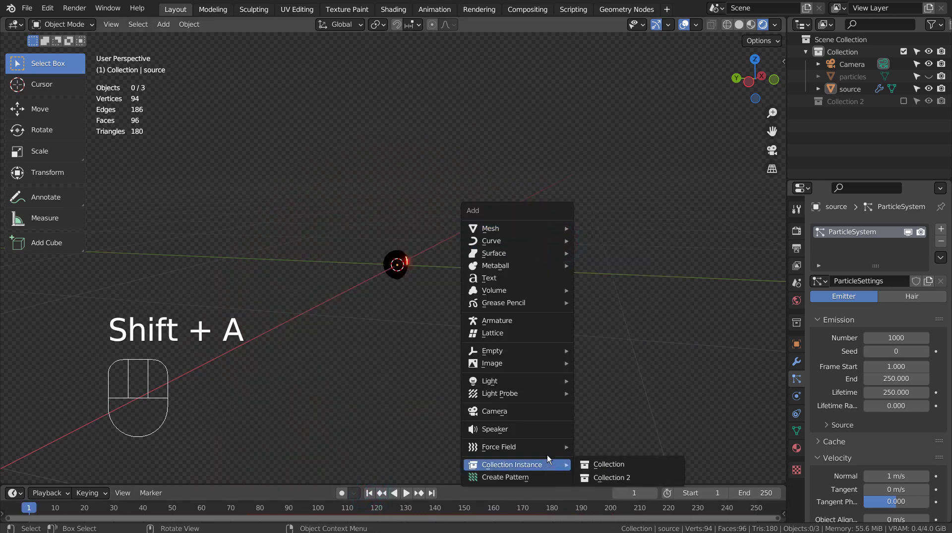
mouse_move(514, 447)
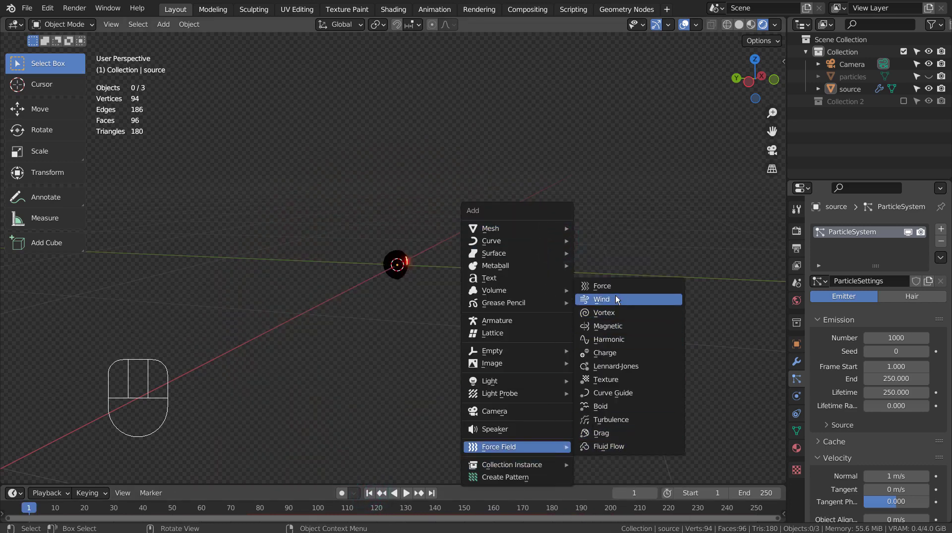
click(616, 299)
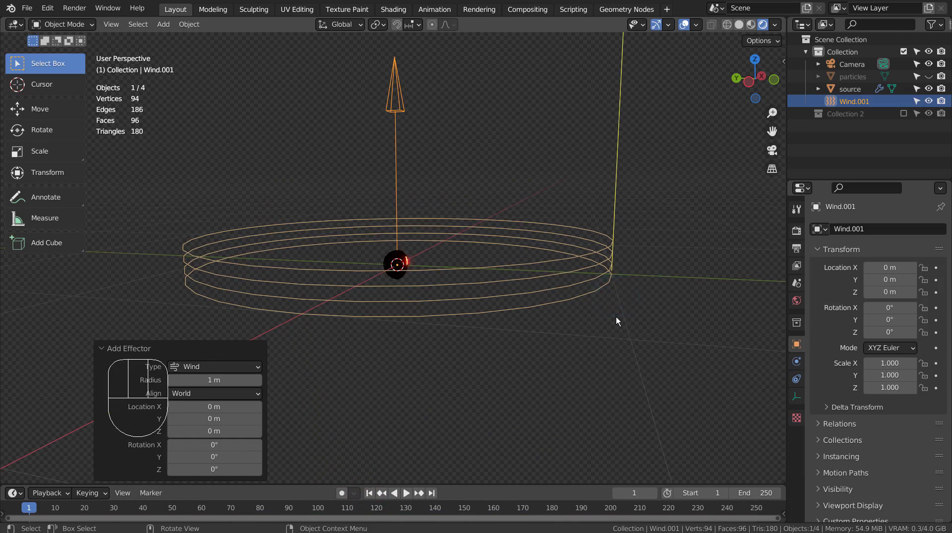
click(407, 494)
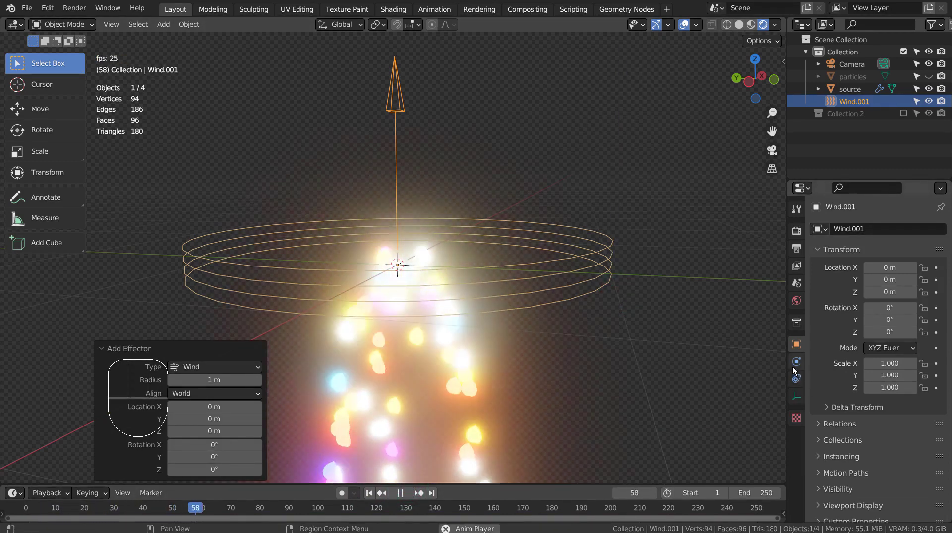
Step: Set Wind.001's strength to 15 and reframe the view on the rising particle column
click(796, 379)
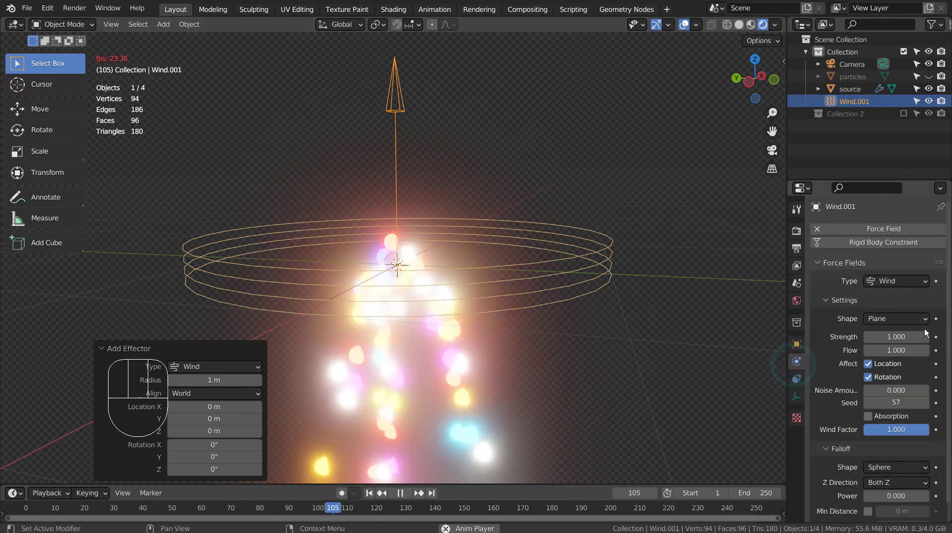
click(896, 337)
text(15)
key(Return)
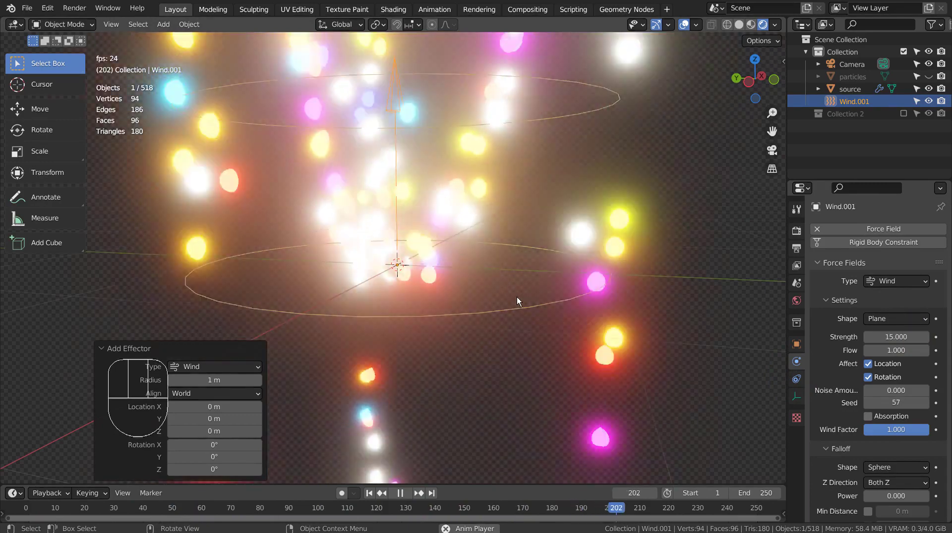
scroll(517, 296, down, 3)
scroll(517, 297, down, 3)
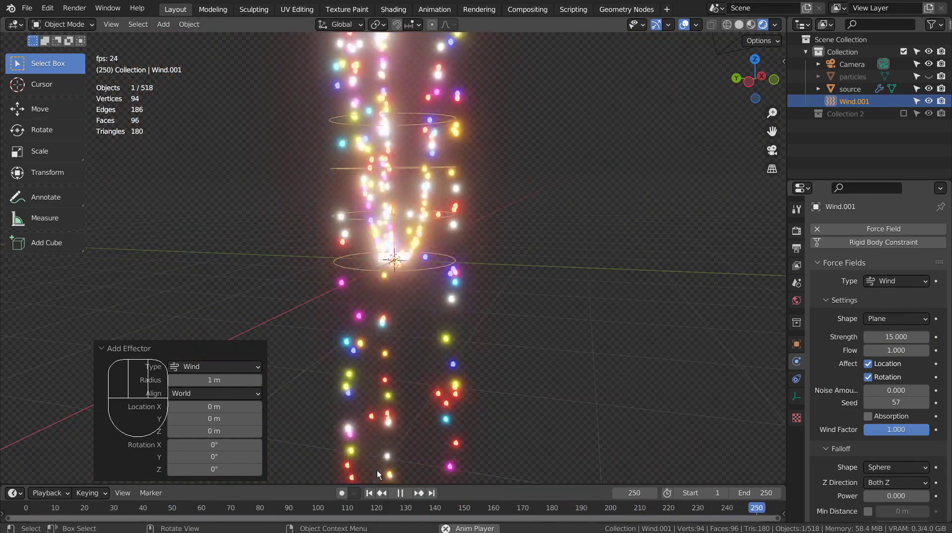
scroll(494, 172, up, 2)
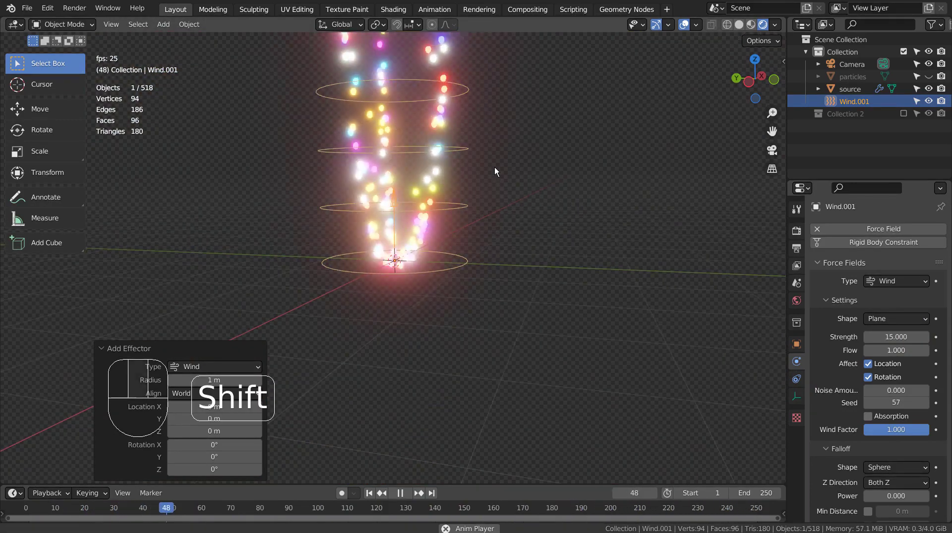
shift+middle_drag(495, 167, 492, 293)
mouse_move(510, 331)
middle_down()
mouse_move(536, 263)
mouse_move(568, 224)
mouse_move(546, 346)
mouse_move(562, 308)
middle_up()
scroll(561, 315, up, 4)
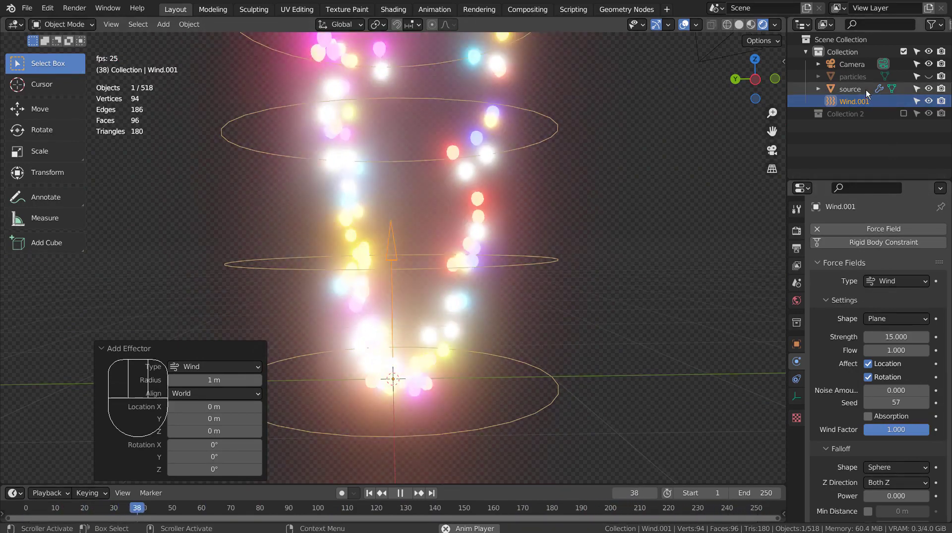
Step: Select source and raise its particle Object Velocity to 1 while viewing the burst
click(850, 89)
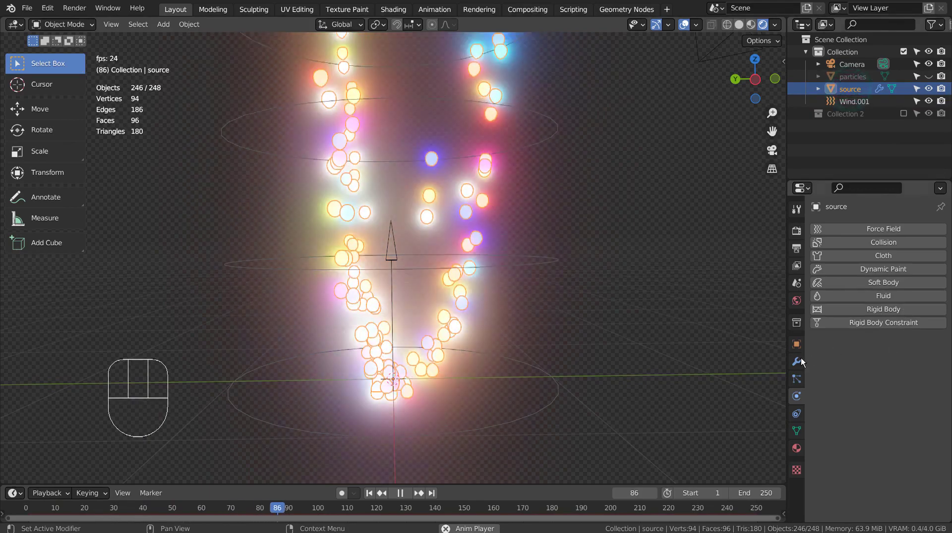
click(797, 380)
scroll(891, 374, down, 5)
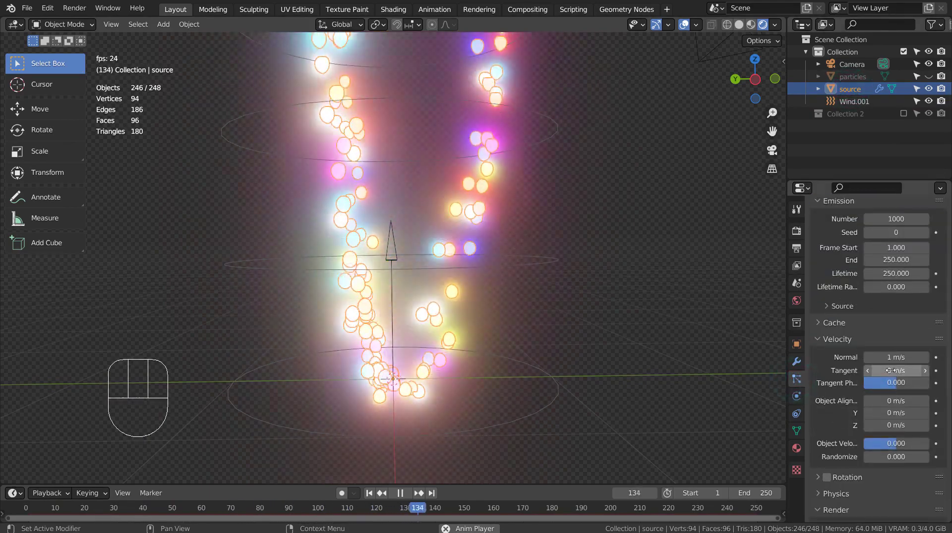
scroll(891, 374, down, 3)
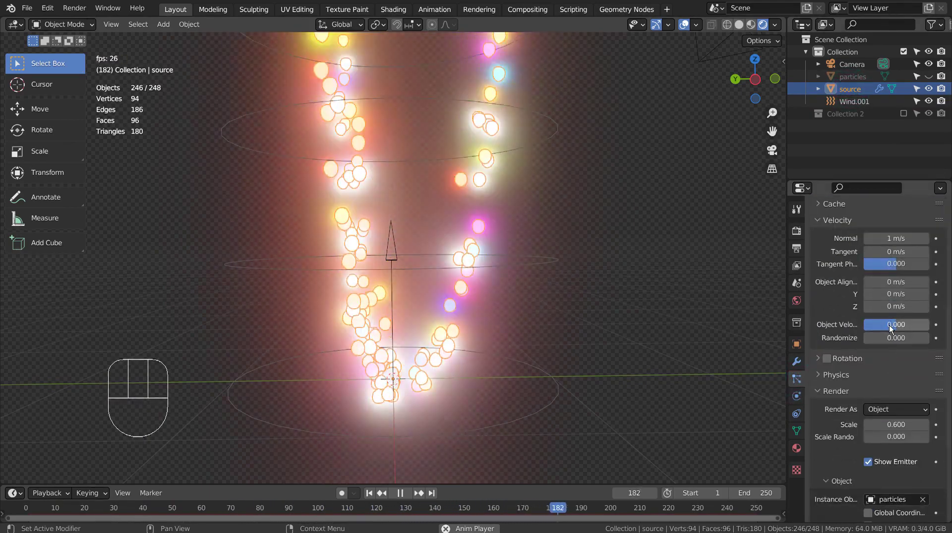
mouse_move(895, 325)
mouse_down()
mouse_move(933, 325)
mouse_move(903, 325)
mouse_move(932, 325)
mouse_move(930, 338)
mouse_up()
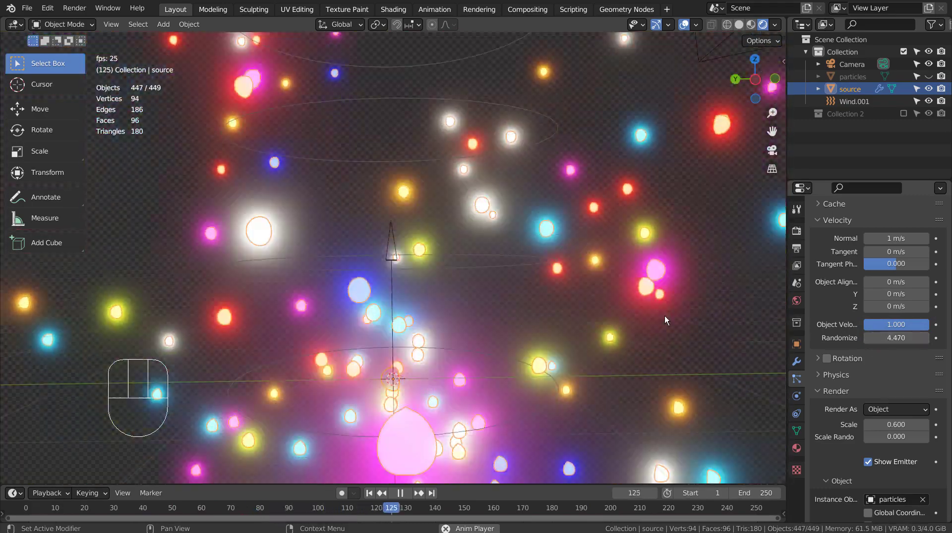
scroll(518, 344, down, 6)
scroll(497, 371, up, 5)
scroll(527, 371, up, 3)
middle_drag(527, 371, 519, 284)
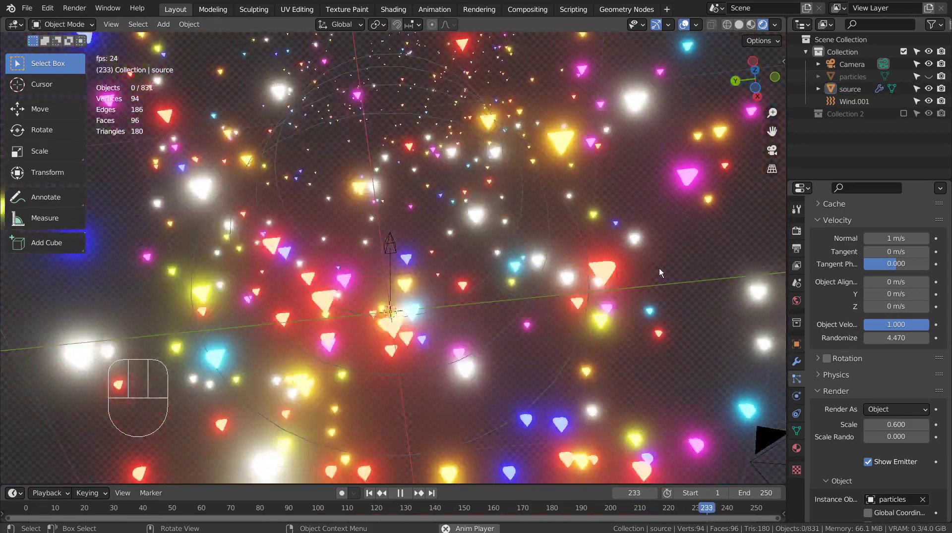
middle_drag(659, 269, 658, 329)
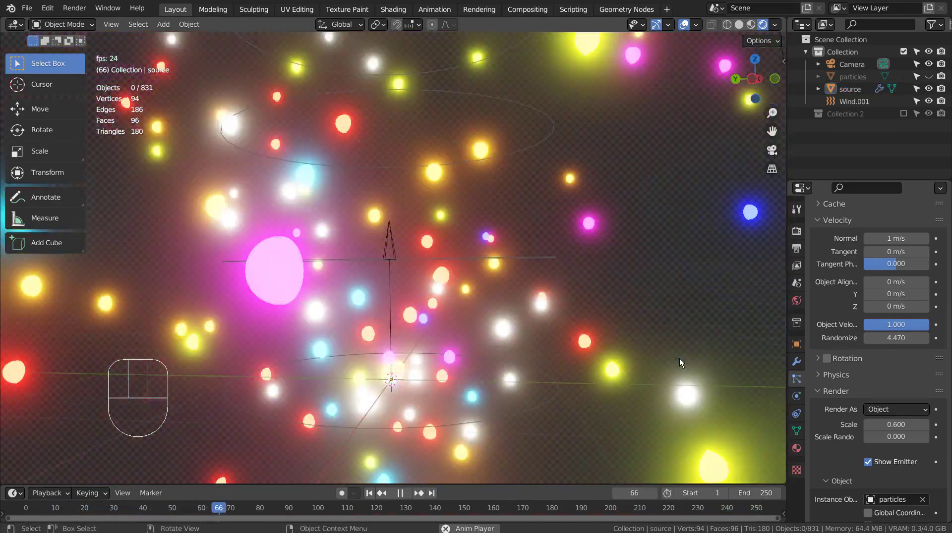
Step: Expand the source particles' Physics panel and scroll through its settings
scroll(882, 369, down, 5)
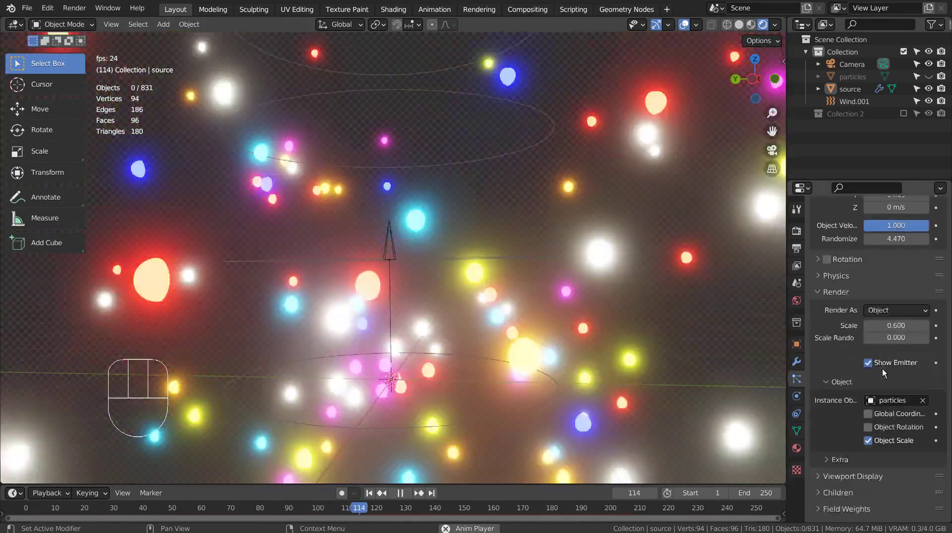
scroll(901, 350, down, 3)
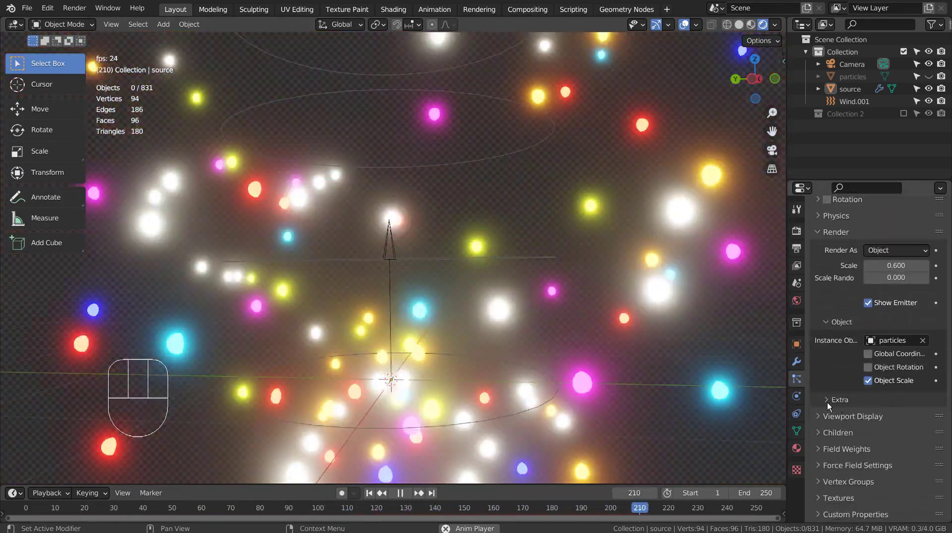
scroll(828, 407, up, 9)
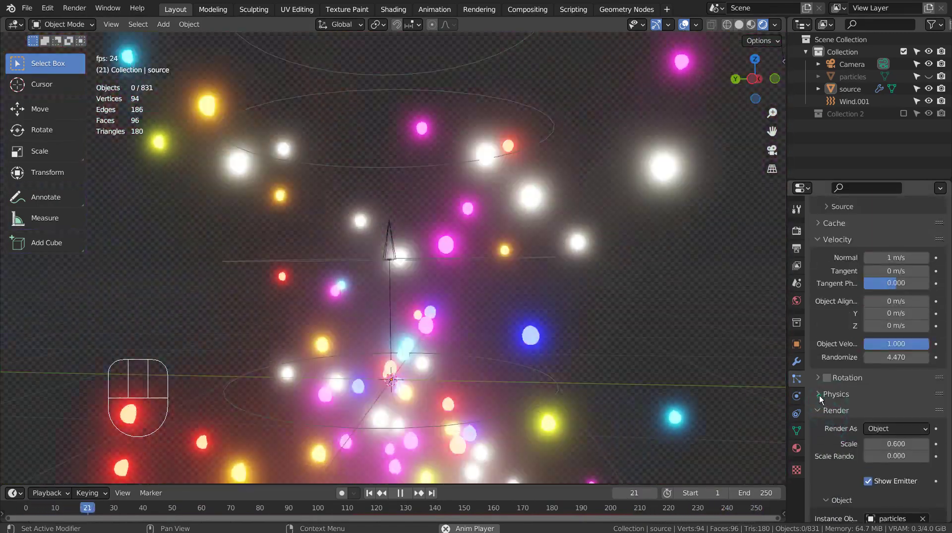
click(821, 395)
scroll(819, 395, down, 5)
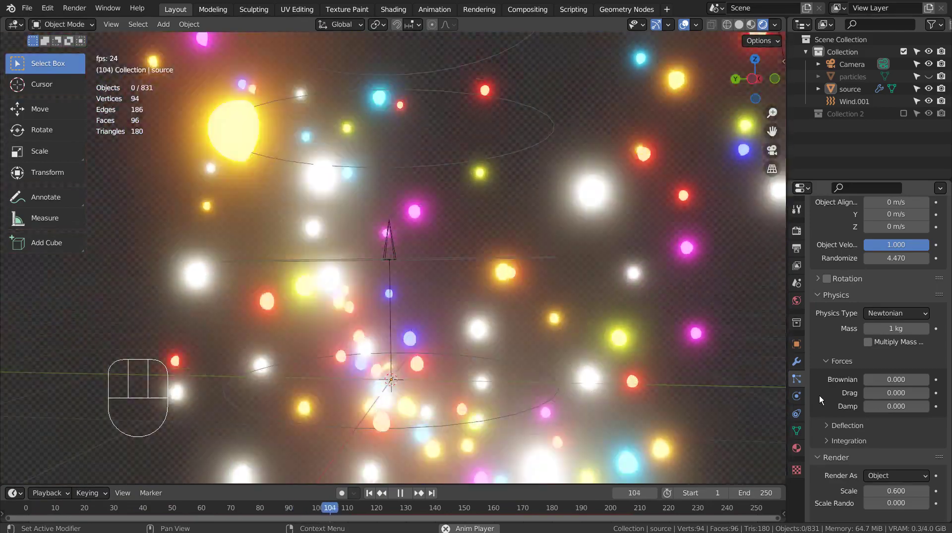
scroll(819, 396, up, 7)
scroll(819, 395, up, 2)
scroll(819, 396, up, 1)
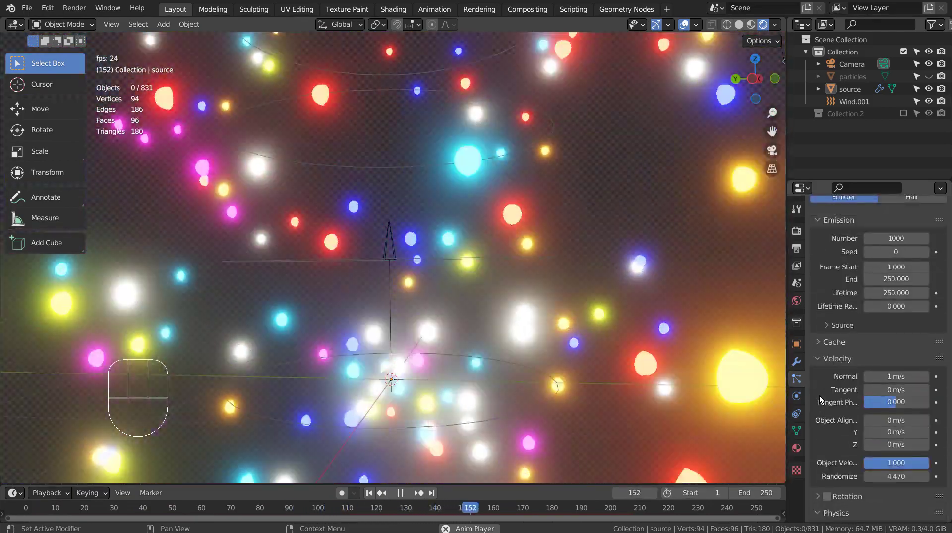
scroll(819, 396, up, 2)
scroll(819, 395, up, 2)
scroll(819, 396, up, 1)
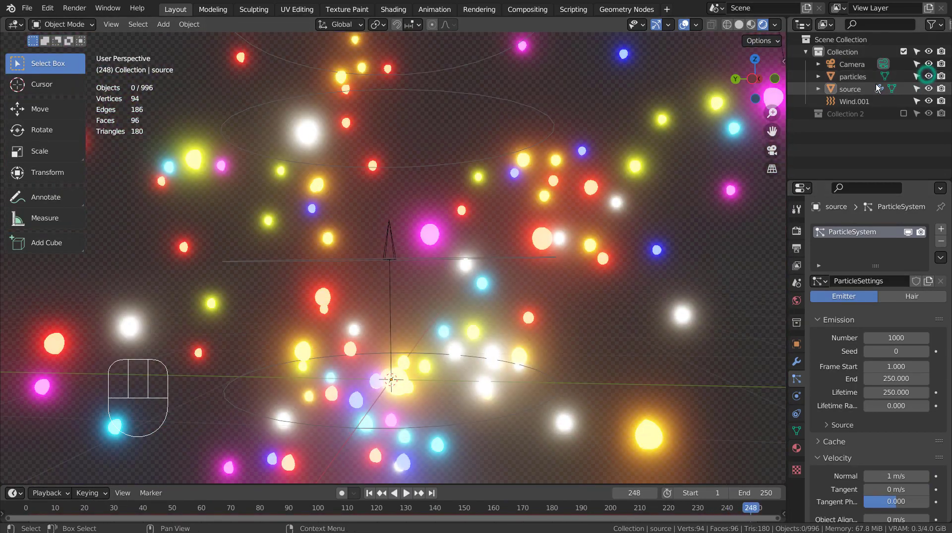
Step: Move particles, source and Wind.001 into a new Collection 3, swap in Collection 2, and rewind
click(853, 77)
shift+click(850, 110)
shift+click(849, 103)
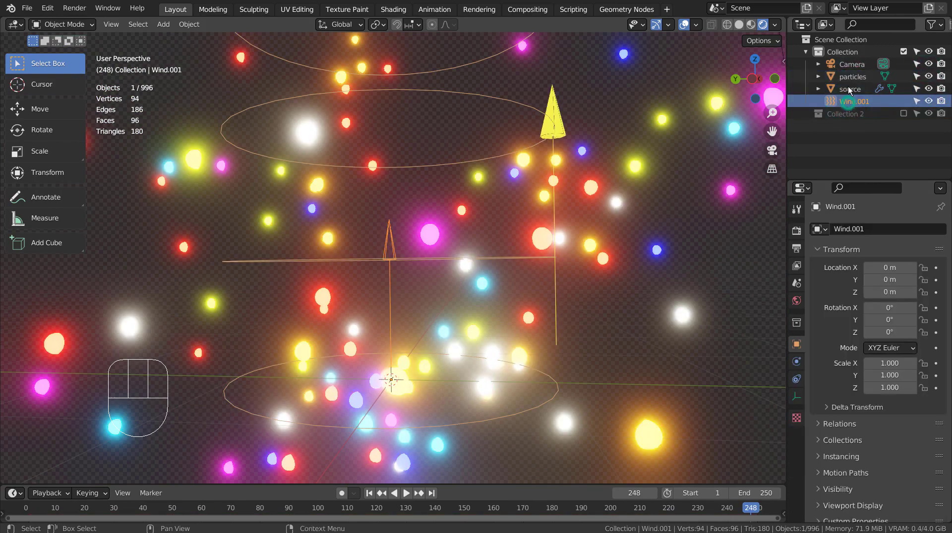
key(m)
click(563, 164)
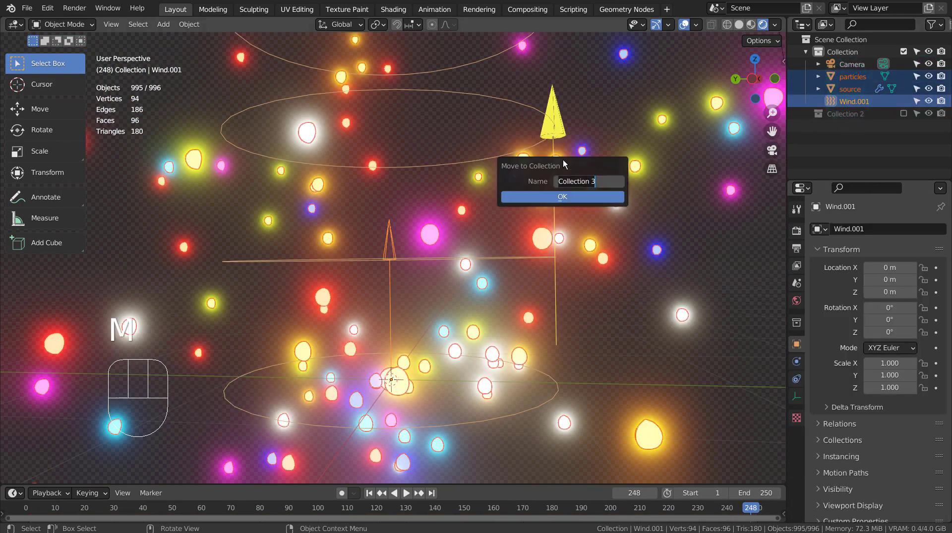
click(575, 196)
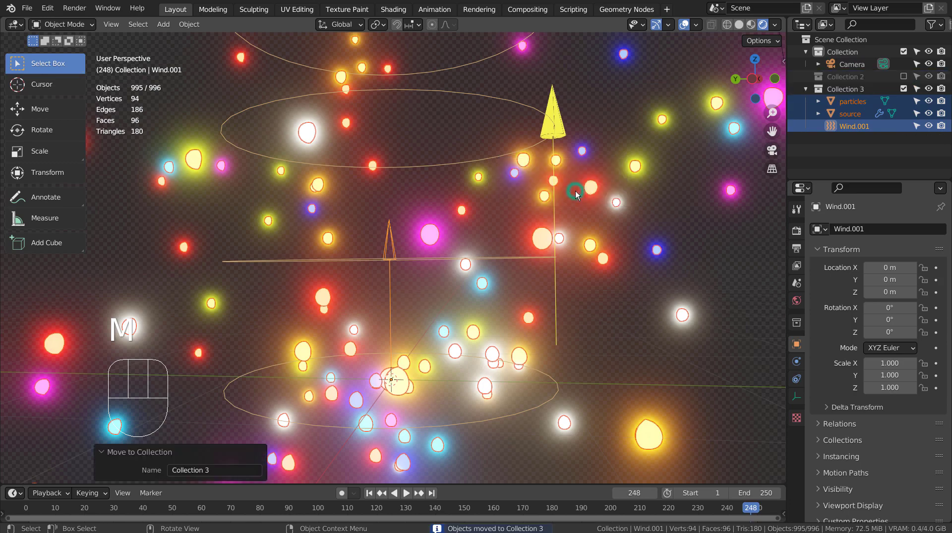
click(903, 90)
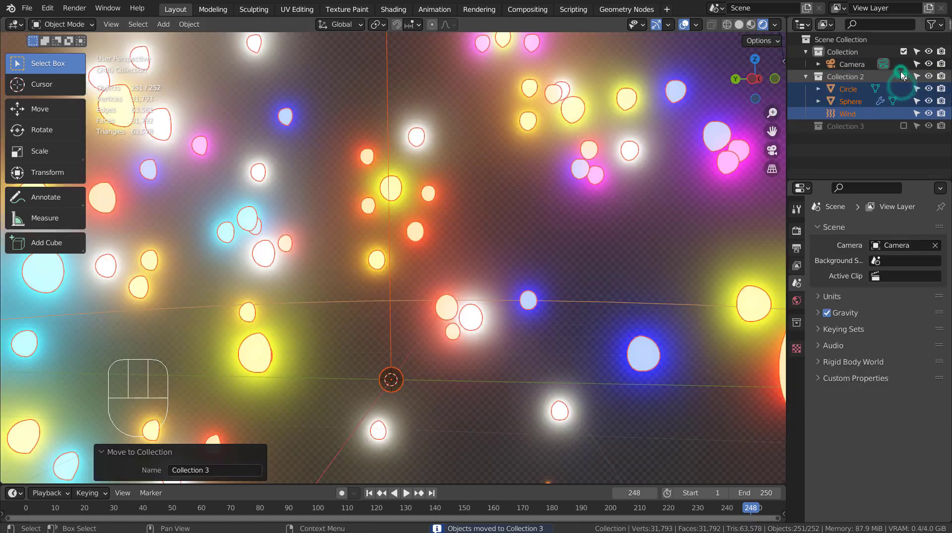
click(369, 494)
Step: Play Collection 2's glowing particle burst from above the sphere, stopping at frame 128
middle_drag(420, 453, 449, 423)
click(493, 388)
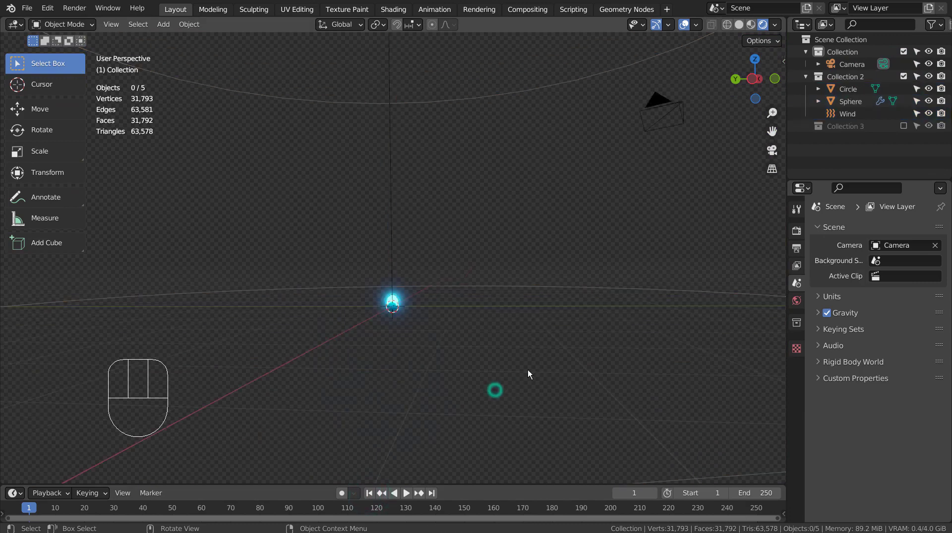
middle_drag(515, 375, 404, 483)
click(406, 494)
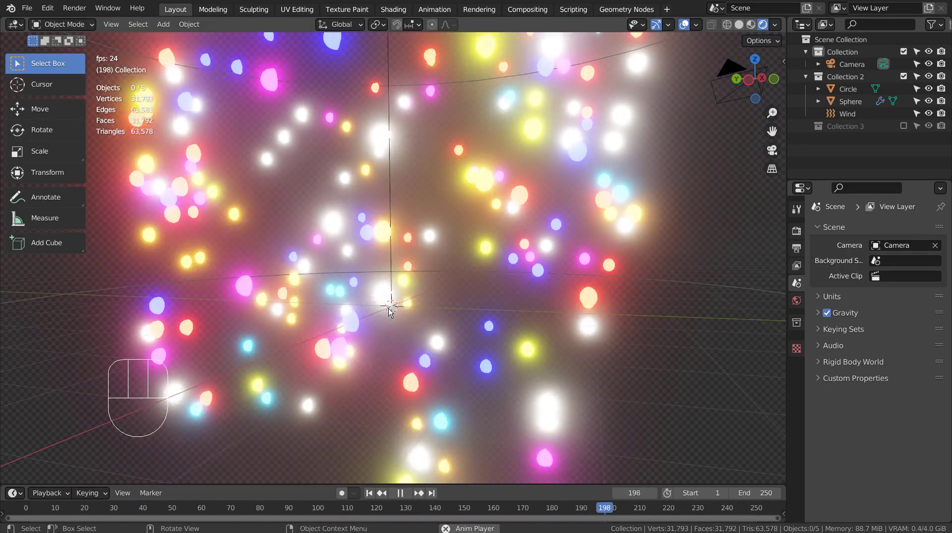
mouse_move(472, 323)
middle_down()
mouse_move(484, 322)
mouse_move(427, 331)
middle_up()
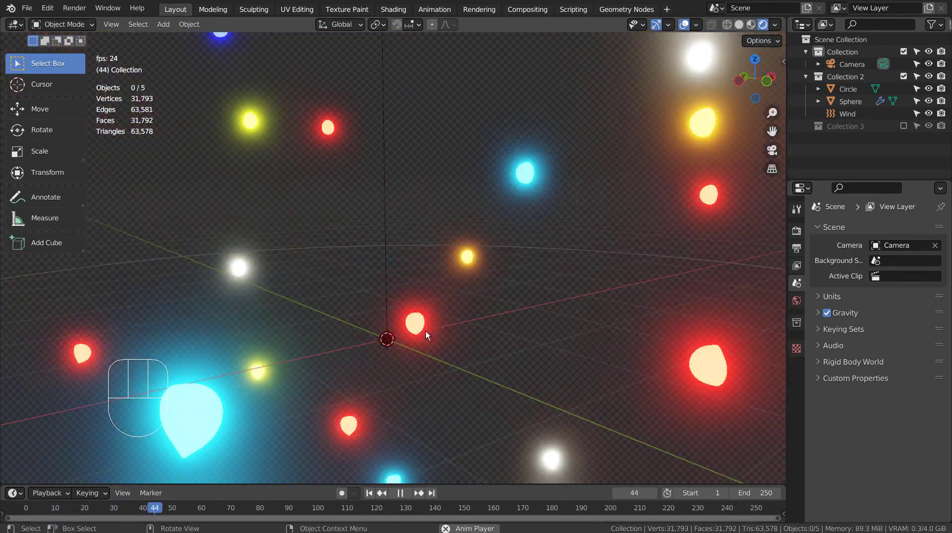
middle_drag(427, 332, 442, 326)
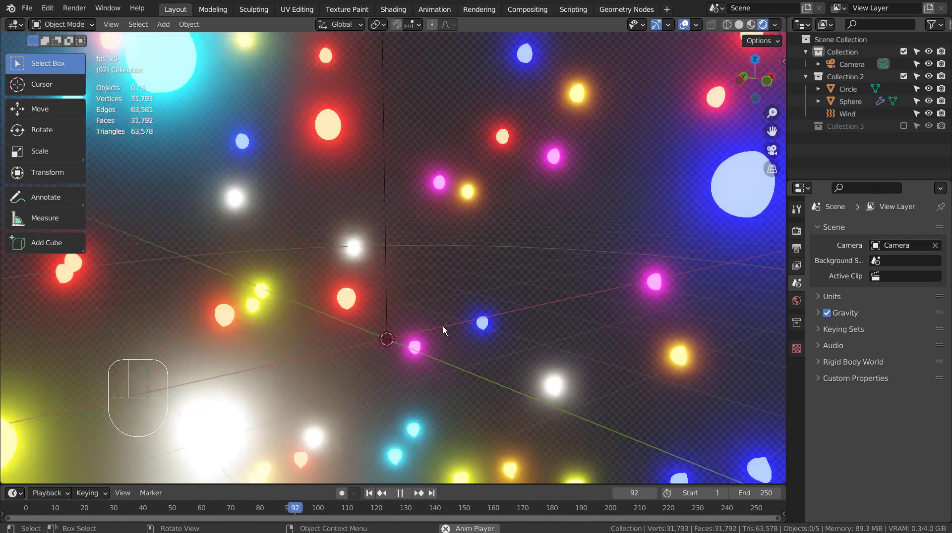
key(space)
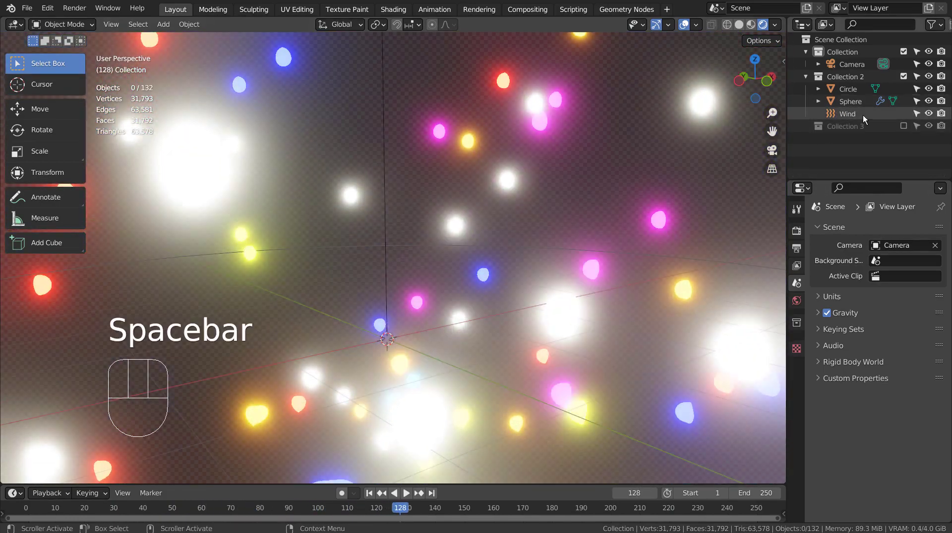
Step: Change the Sphere's particle Velocity Normal from 35 to 1 m/s in the maximized Properties editor
click(853, 90)
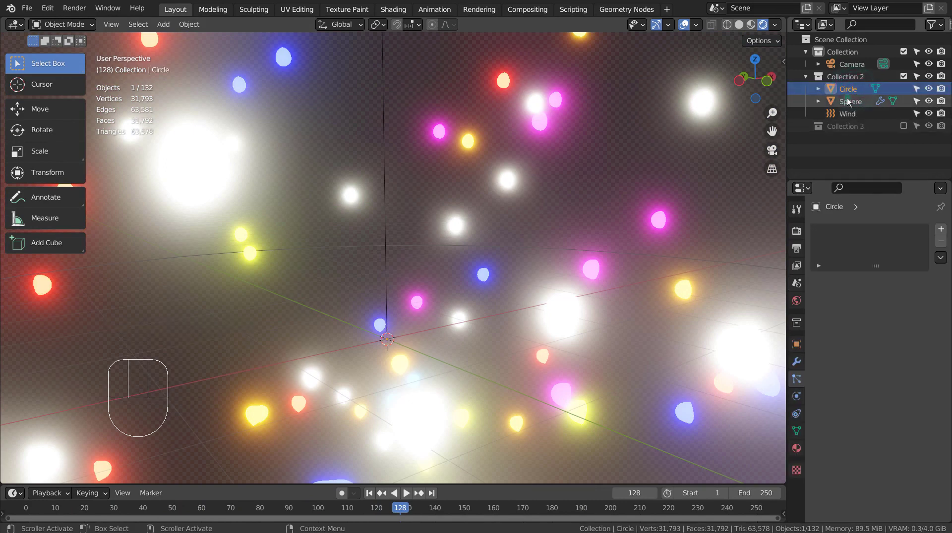
click(848, 102)
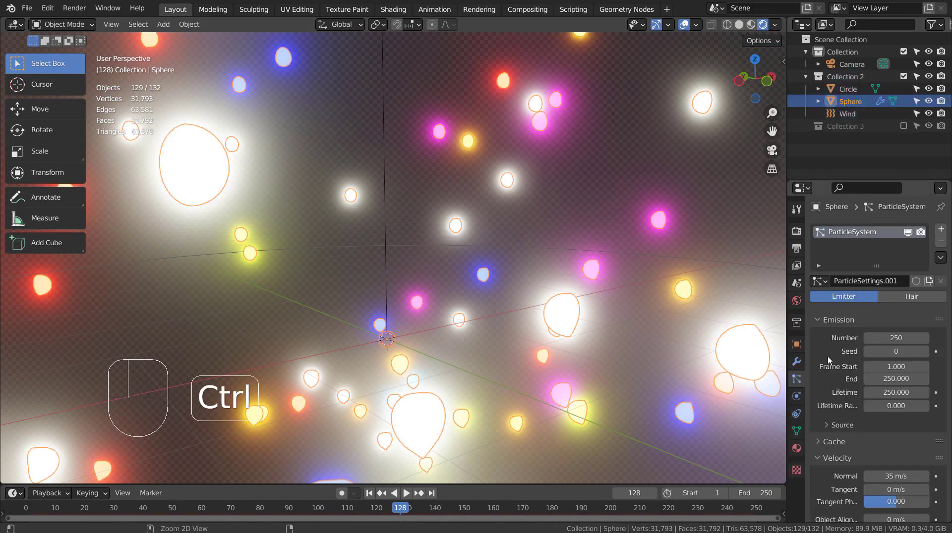
key(ctrl+space)
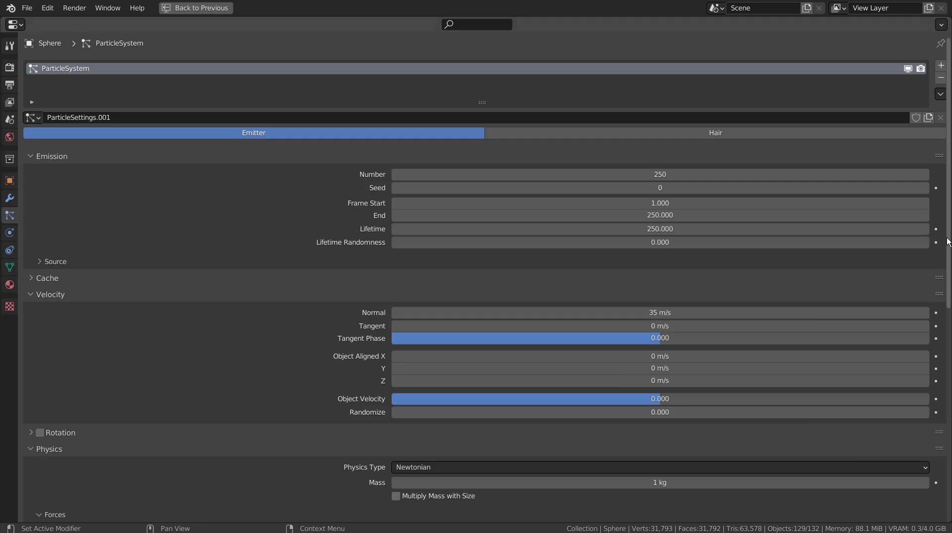
scroll(948, 242, down, 3)
scroll(887, 241, down, 2)
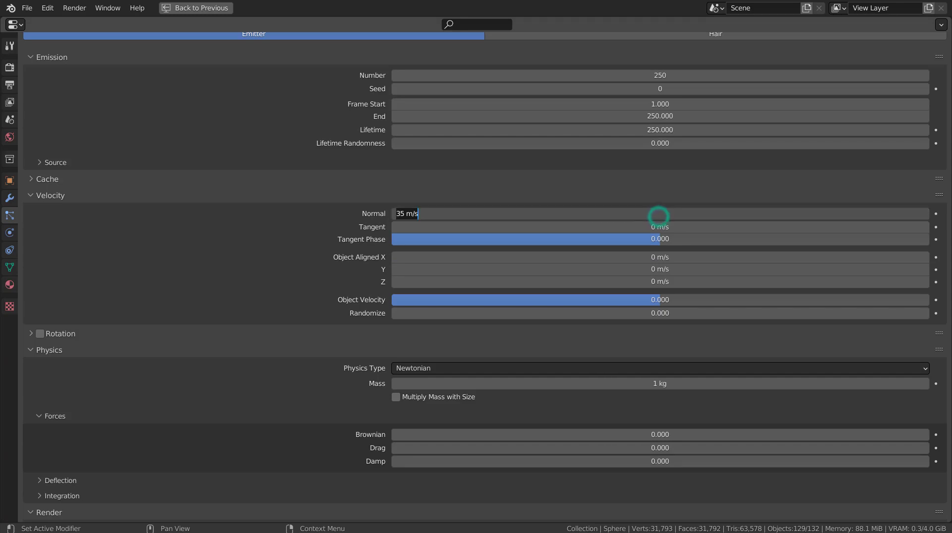
key(ctrl+space)
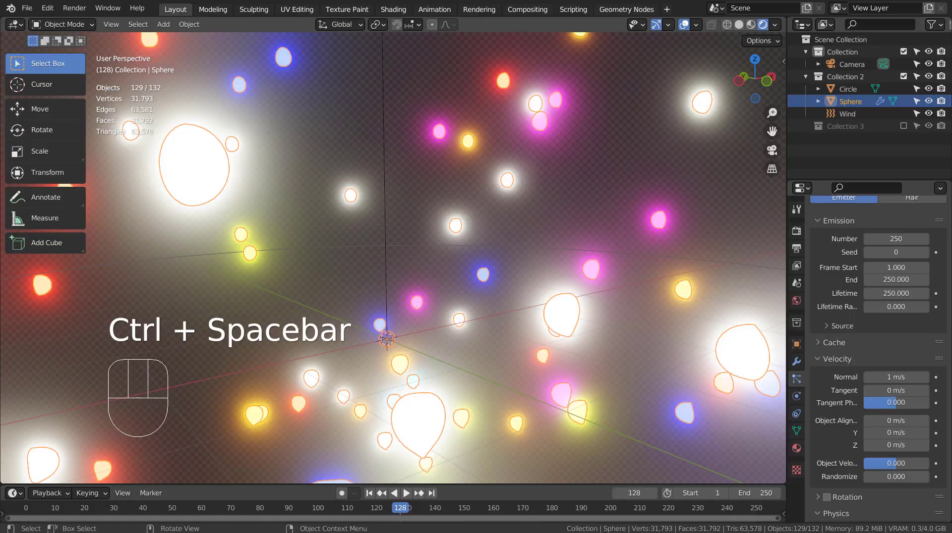
Step: Rewind to frame 1 and inspect the Wind object's force field settings
click(369, 494)
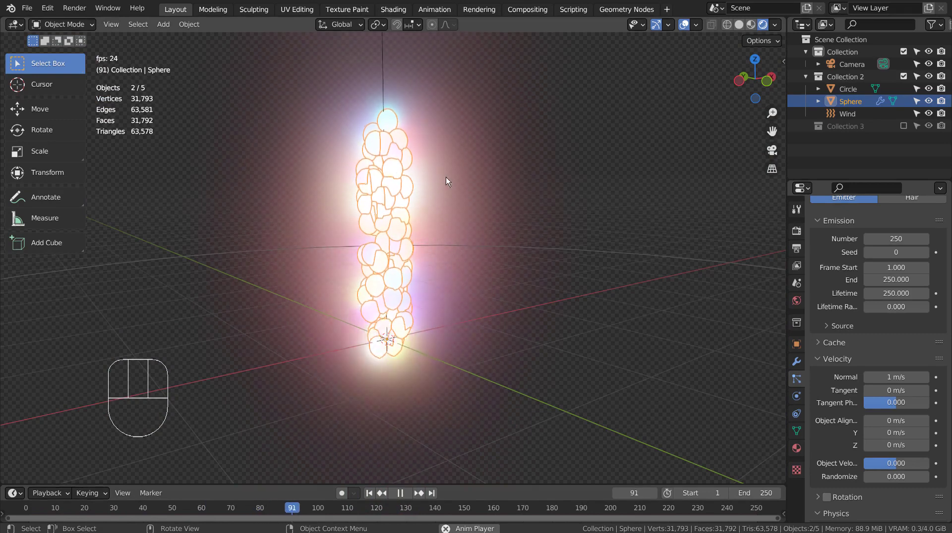
click(847, 114)
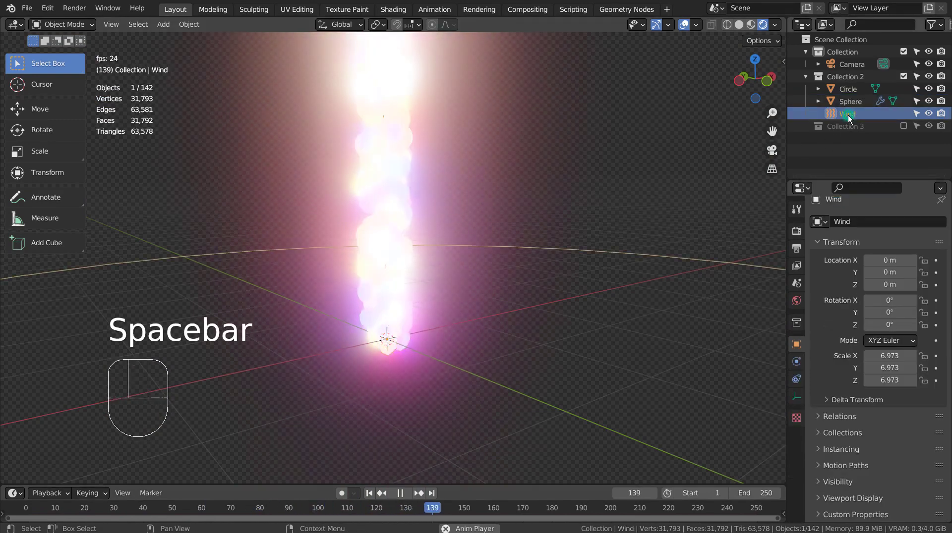
click(796, 361)
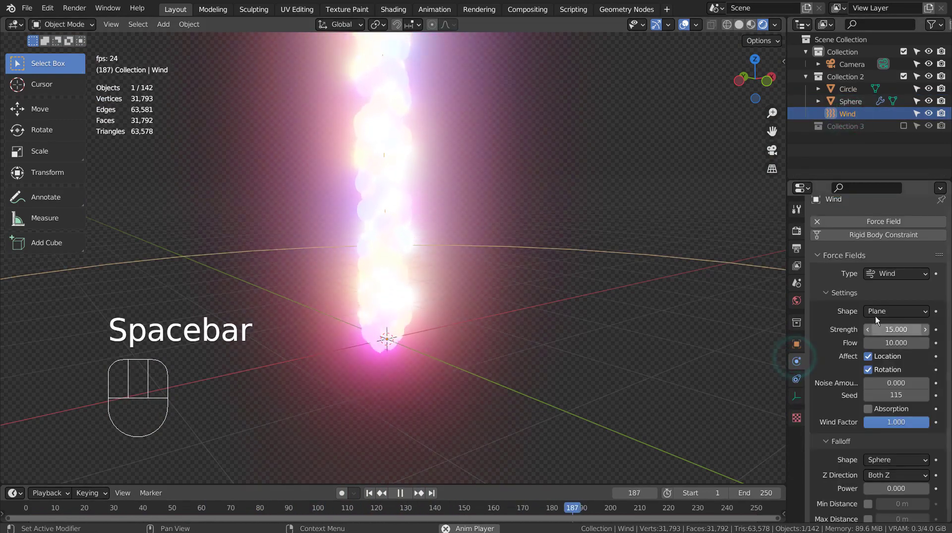
Step: Drag the Sphere's particle Velocity Normal up to 55 m/s
click(850, 101)
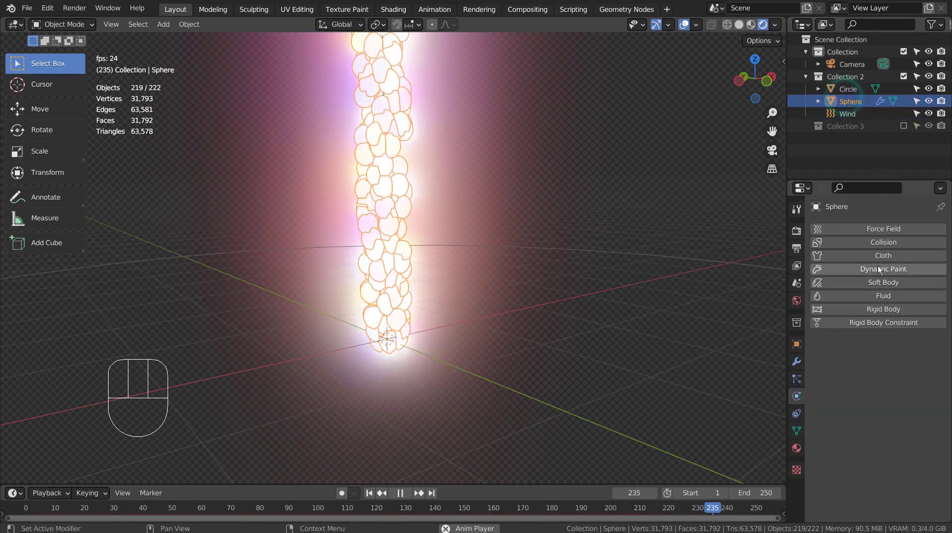
click(796, 379)
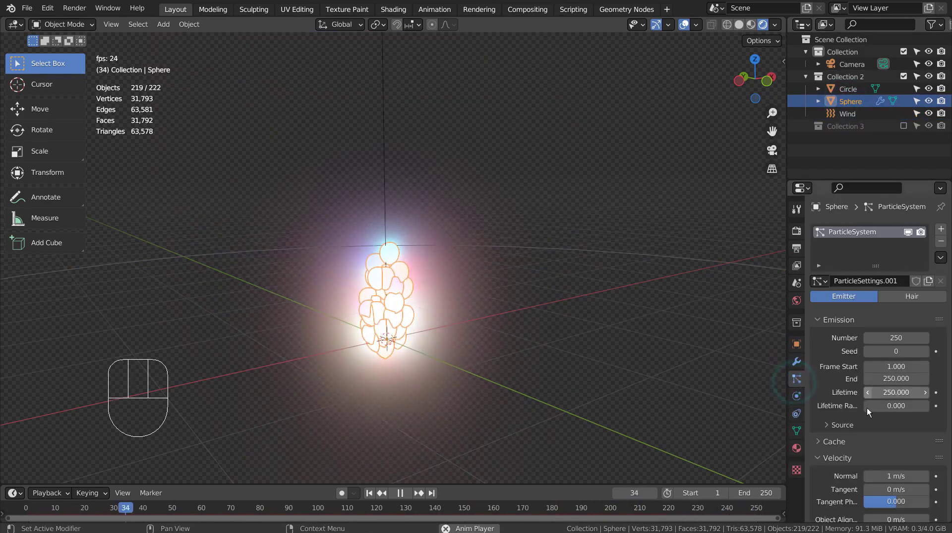
scroll(867, 422, down, 5)
drag(887, 357, 917, 357)
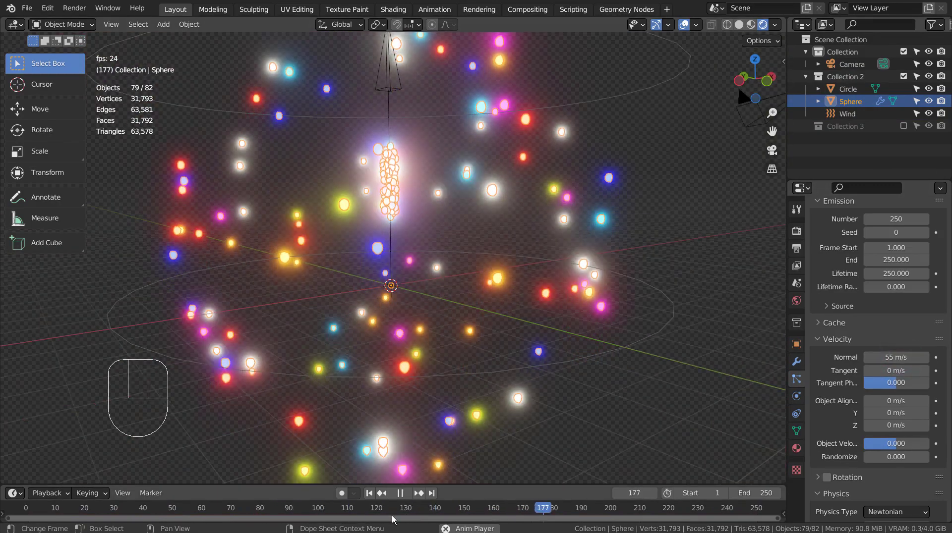
Step: Restart the animation and set the Sphere's Velocity Normal to 155 m/s
key(shift+Left)
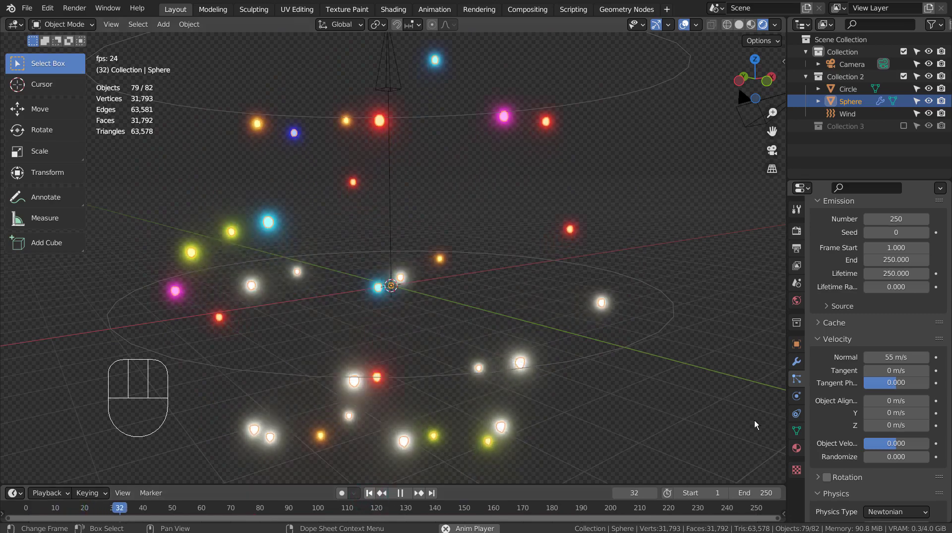
click(872, 358)
text(155)
key(Return)
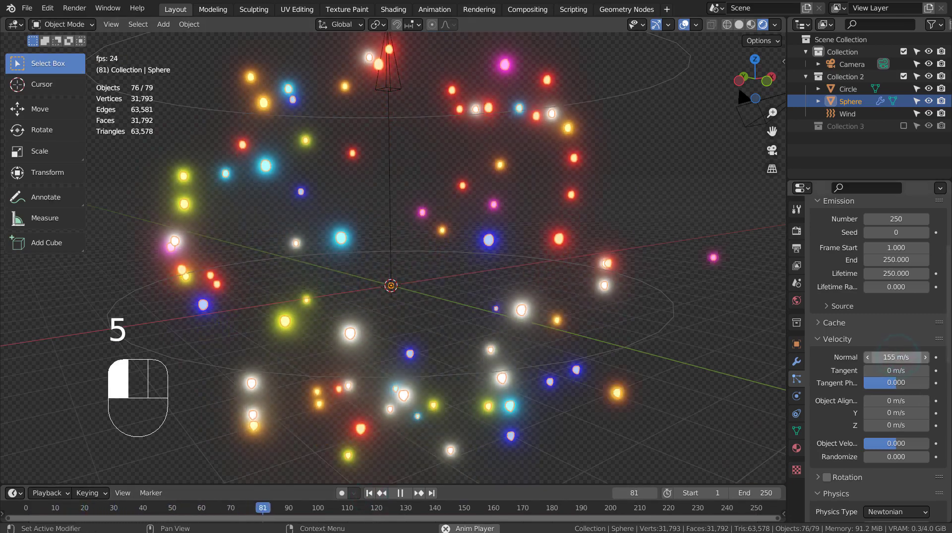
Step: Replay the 155 m/s burst from frame 1, zooming the viewport, then deselect the Sphere
click(369, 493)
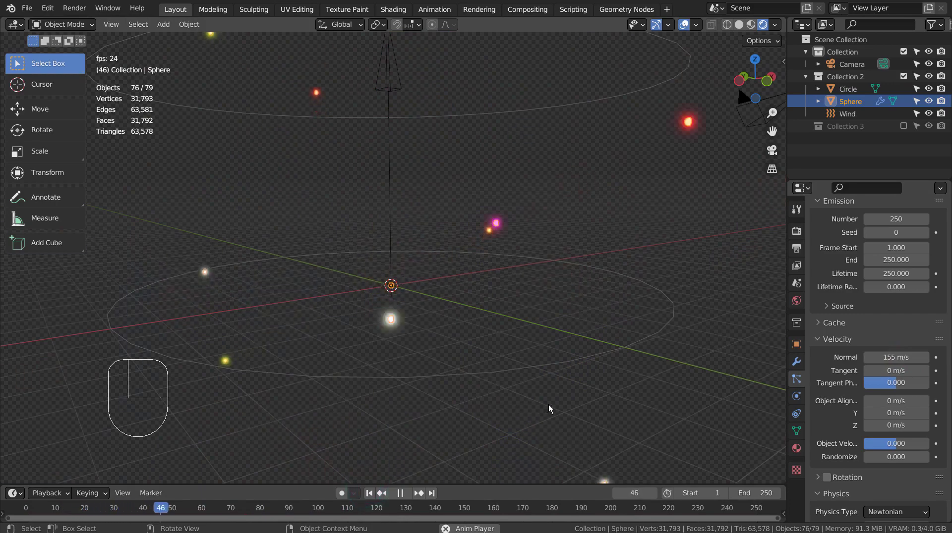
scroll(548, 405, down, 5)
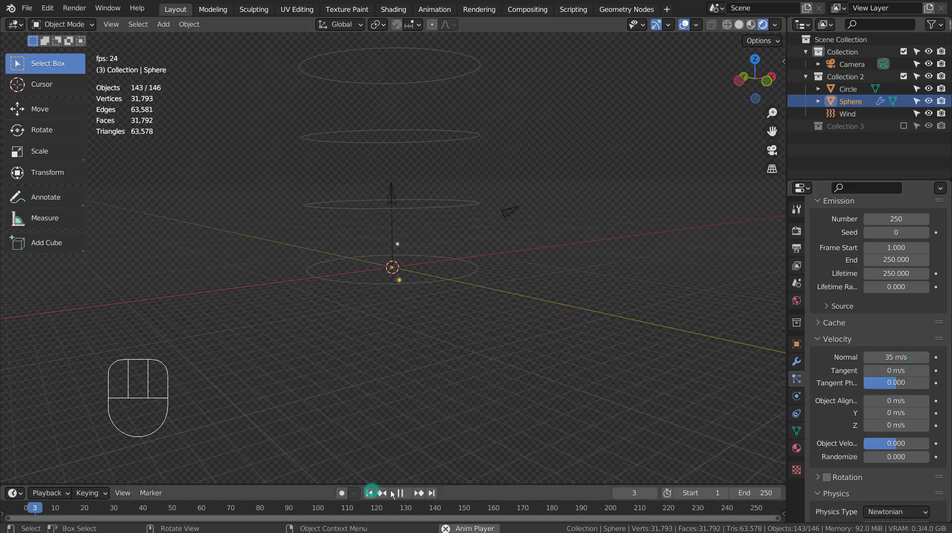
scroll(677, 351, up, 5)
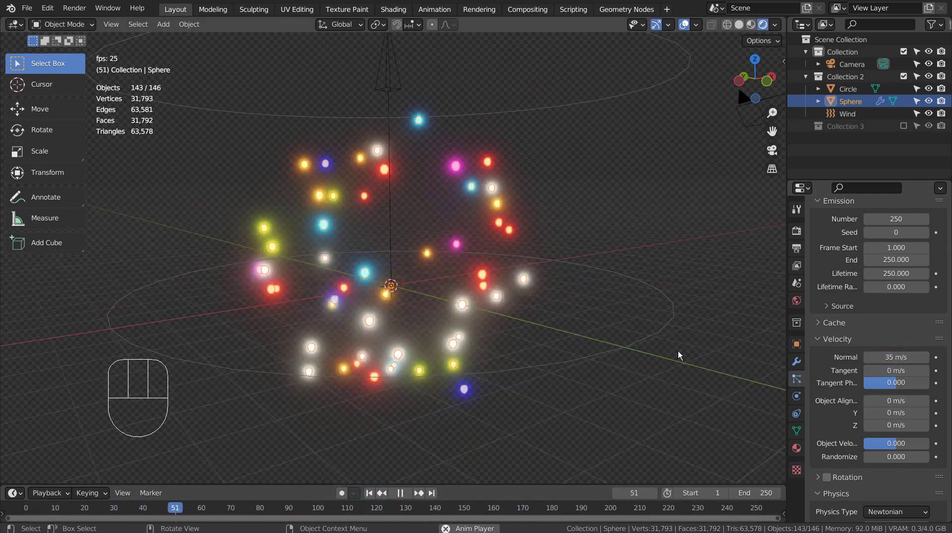
scroll(678, 351, up, 5)
click(680, 356)
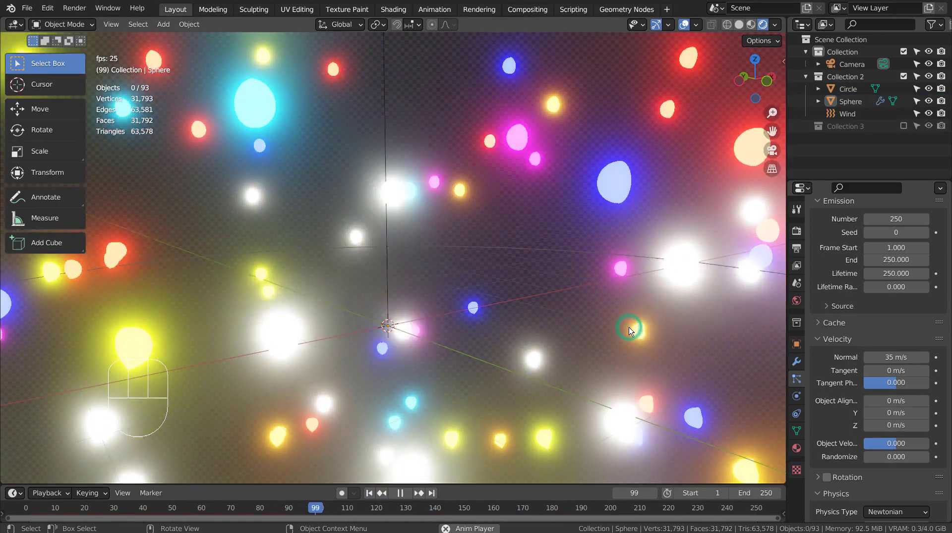